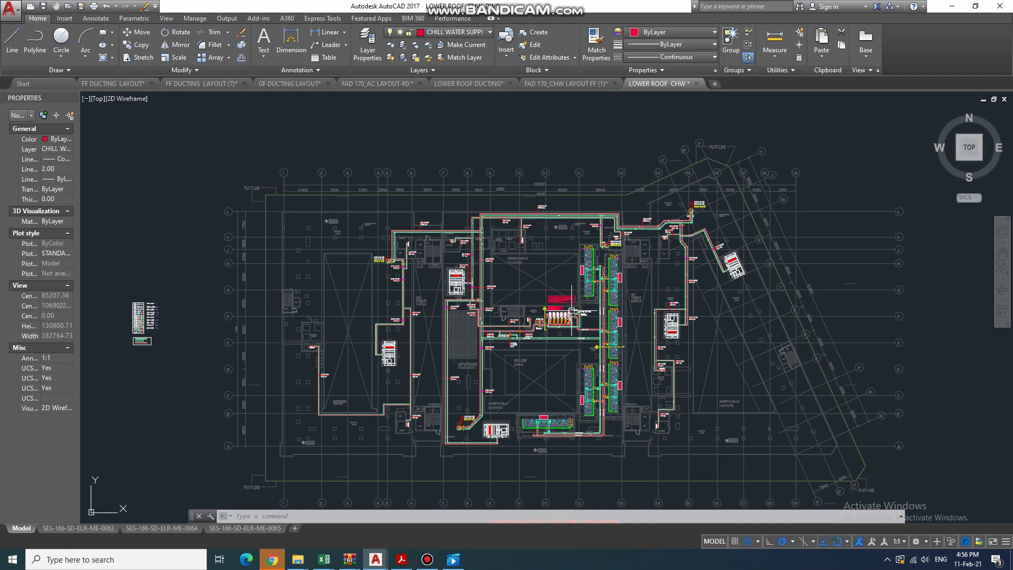
- Survey the lower-roof plan from the FAHU-02 branch piping across to the chiller banks
middle_drag(524, 302, 549, 304)
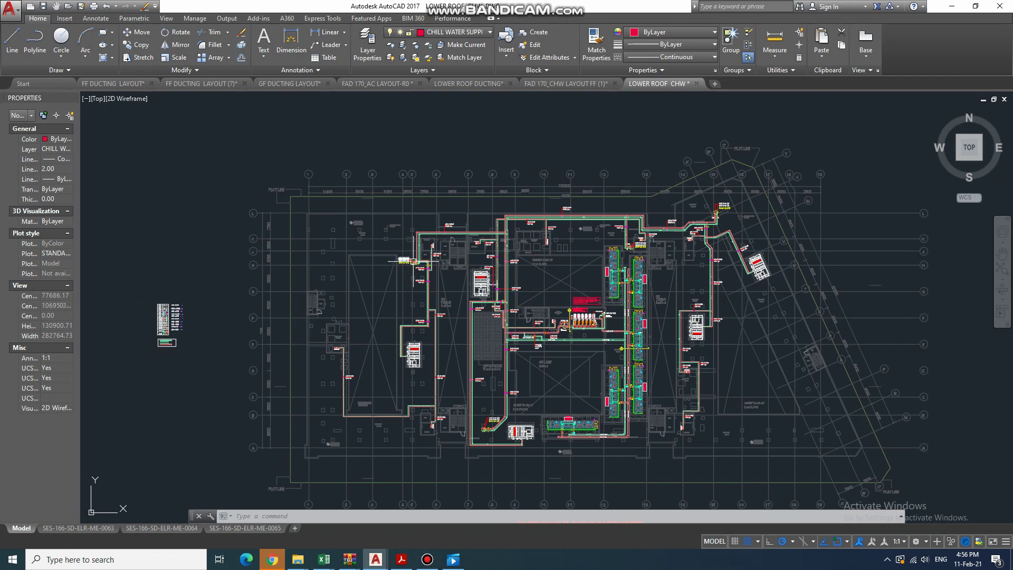
scroll(414, 267, up, 6)
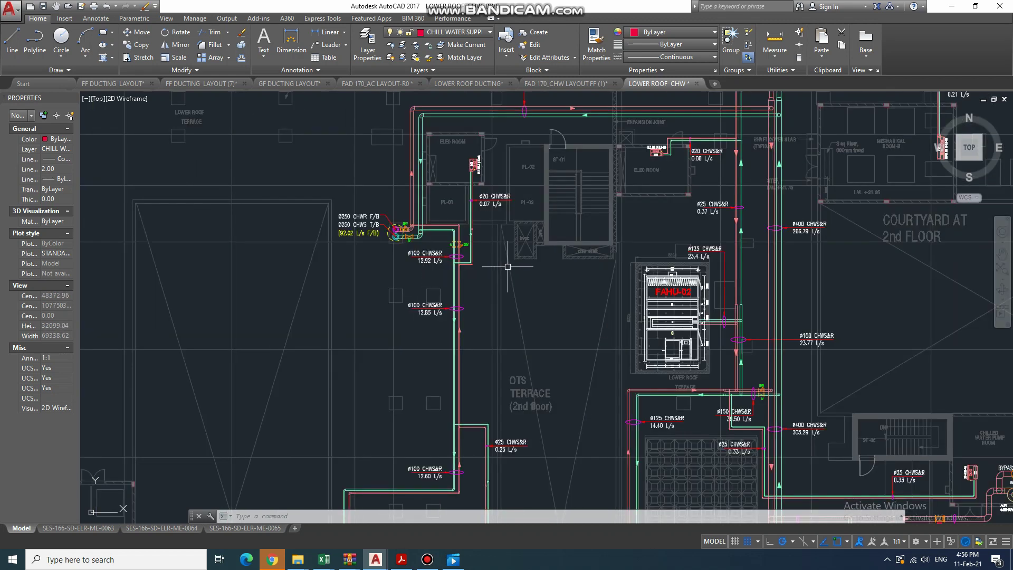
middle_drag(504, 266, 254, 264)
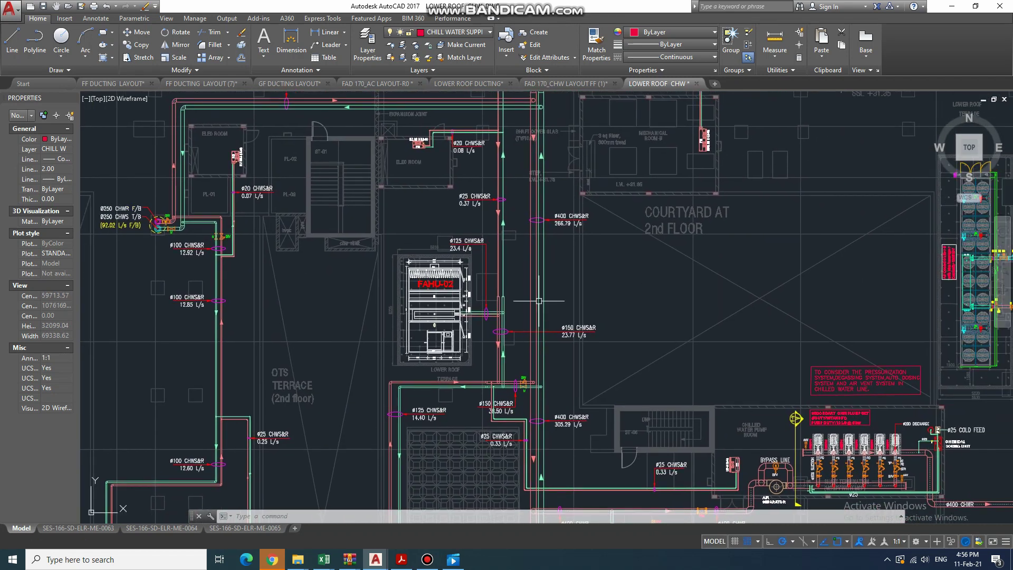
scroll(598, 297, down, 6)
mouse_move(598, 297)
middle_down()
mouse_move(545, 285)
mouse_move(523, 264)
middle_up()
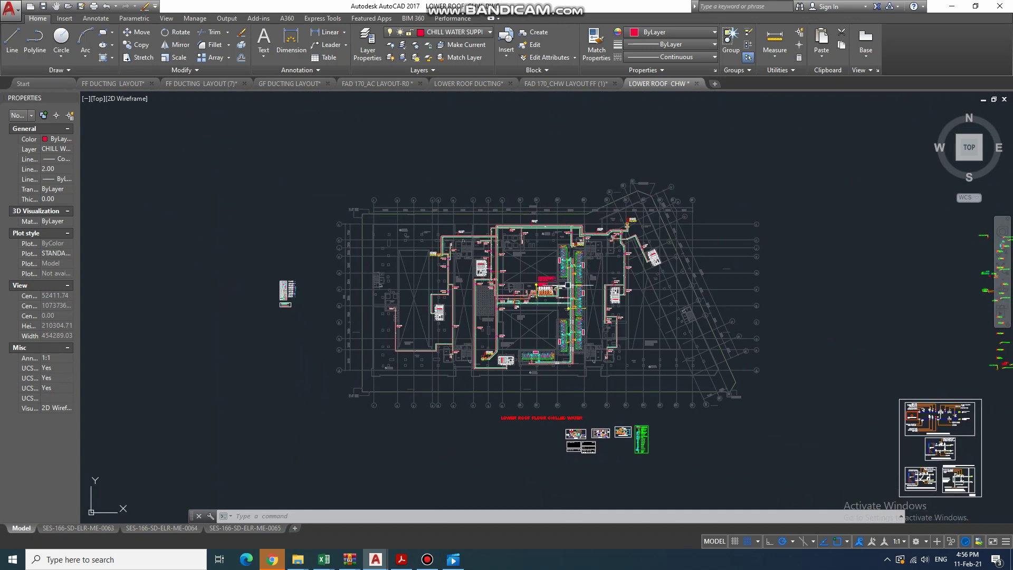
scroll(550, 334, up, 8)
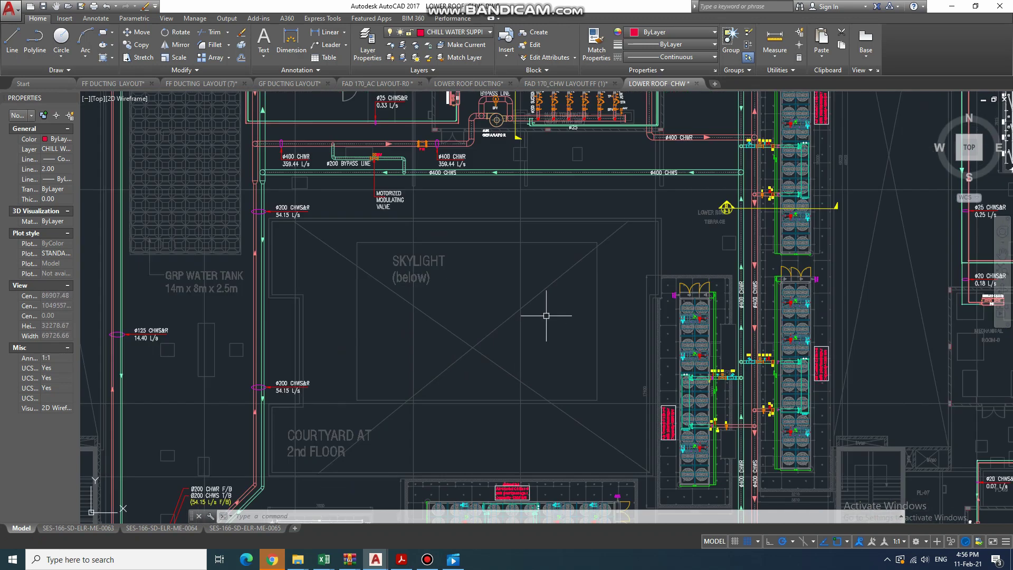
middle_drag(543, 310, 530, 321)
scroll(531, 322, down, 3)
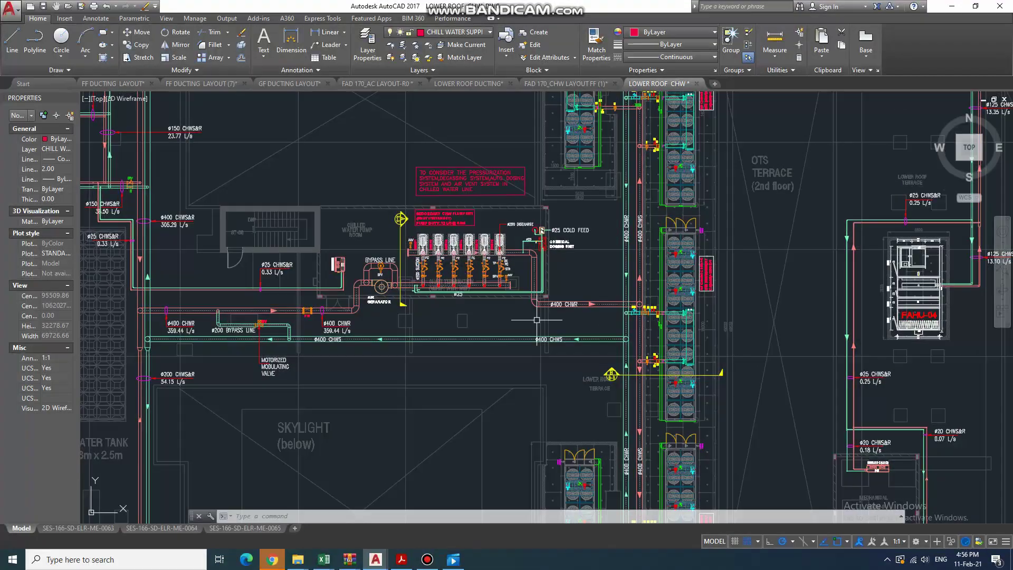
mouse_move(540, 218)
middle_down()
mouse_move(580, 316)
mouse_move(563, 382)
middle_up()
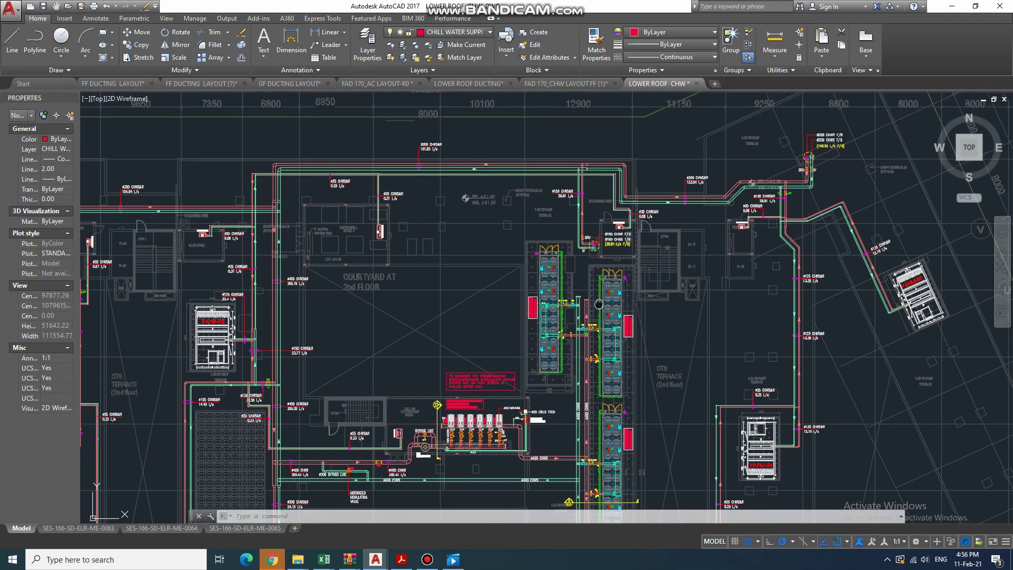
- Follow the northern CHW runs down to a close view of the pump room and ø400 mains
middle_drag(828, 112, 817, 315)
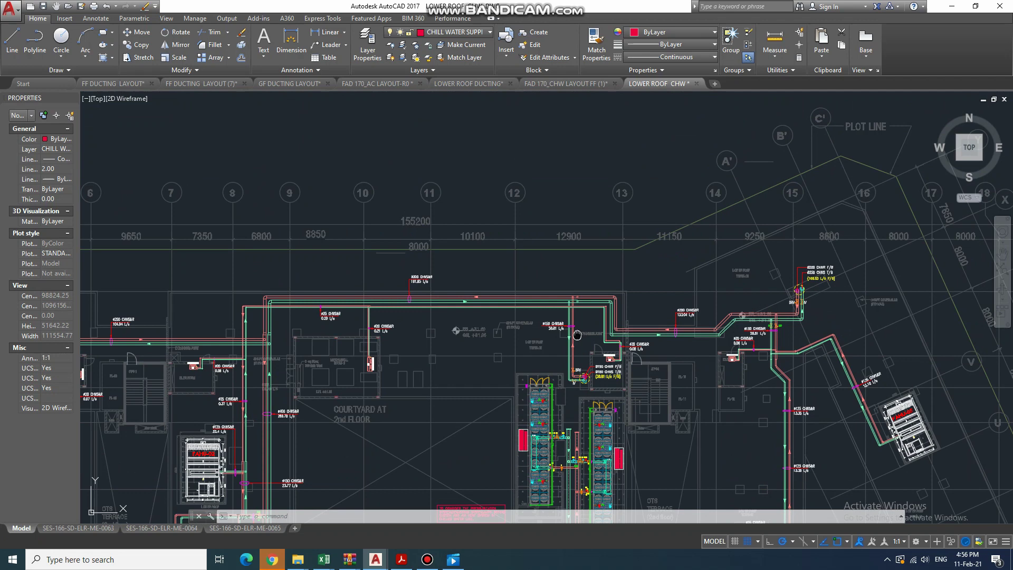
middle_drag(577, 334, 601, 274)
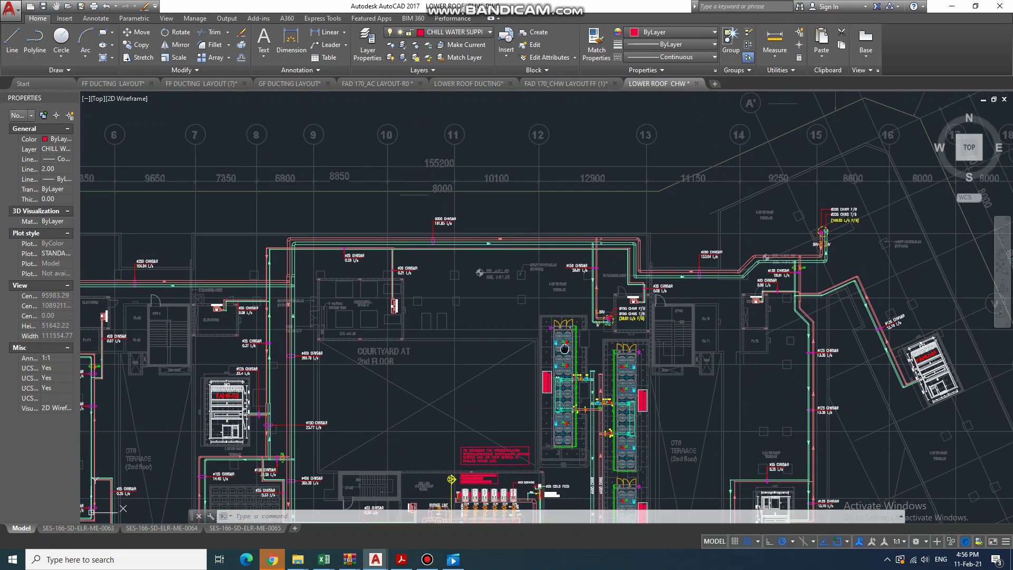
middle_drag(564, 348, 513, 244)
mouse_move(398, 469)
middle_down()
mouse_move(396, 431)
mouse_move(430, 391)
middle_up()
scroll(464, 362, down, 4)
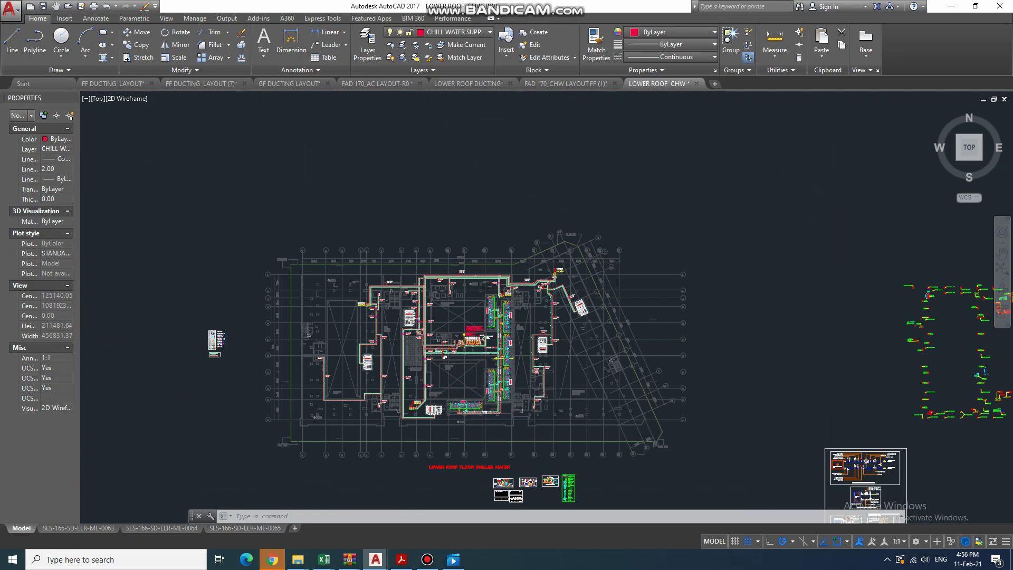
scroll(458, 383, up, 2)
scroll(457, 383, up, 6)
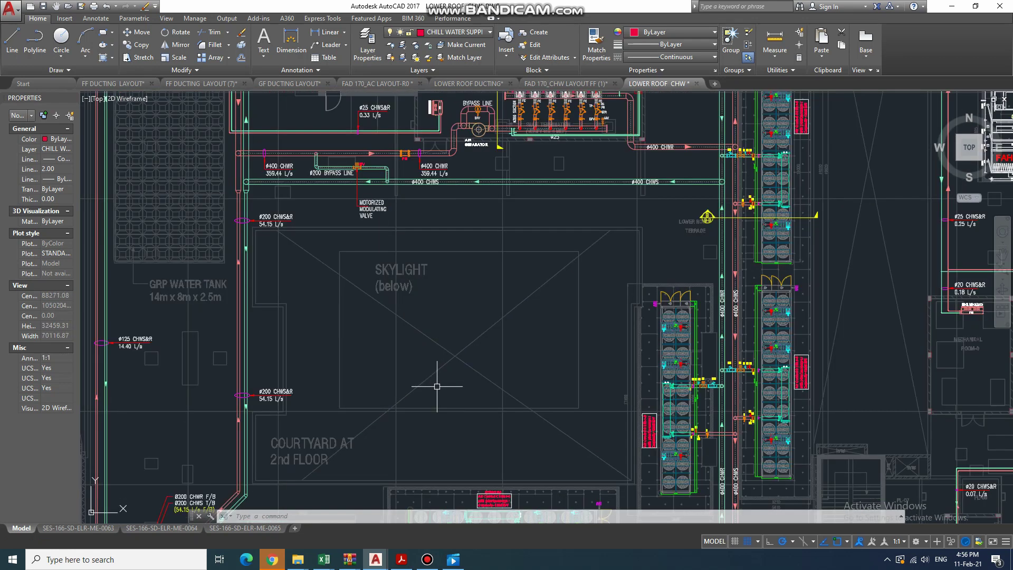
mouse_move(502, 308)
middle_down()
mouse_move(451, 408)
mouse_move(449, 476)
middle_up()
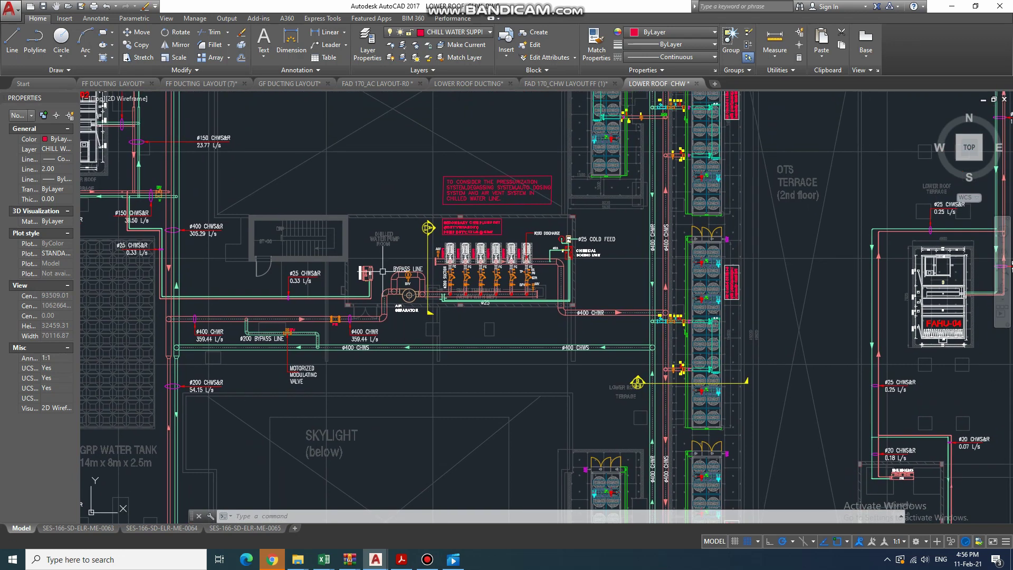
scroll(389, 262, up, 2)
middle_drag(389, 262, 337, 319)
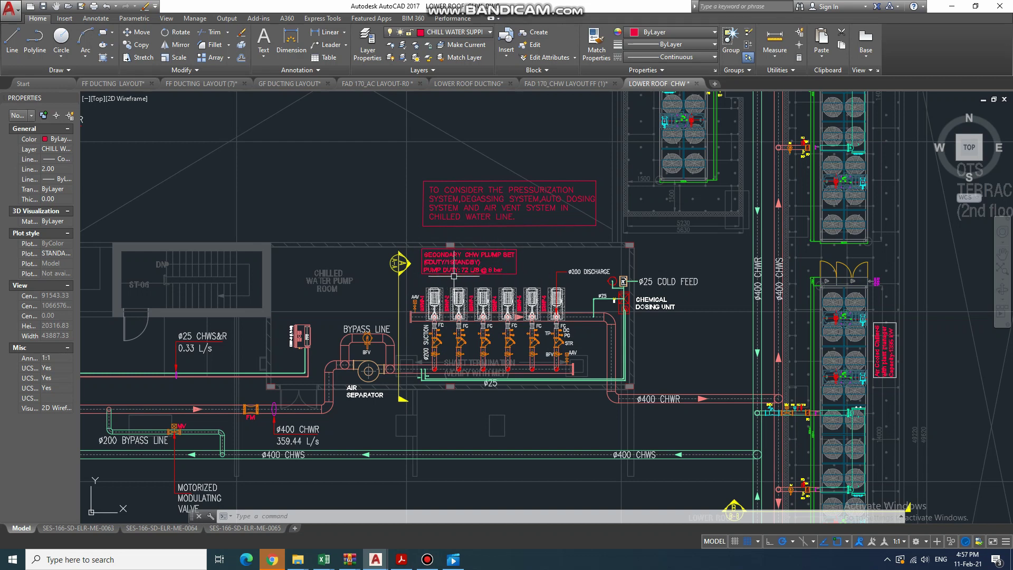
- Inspect the SCHWP pump set, ø400 CHWR/CHWS risers and each pump's valve train up close
scroll(454, 276, up, 4)
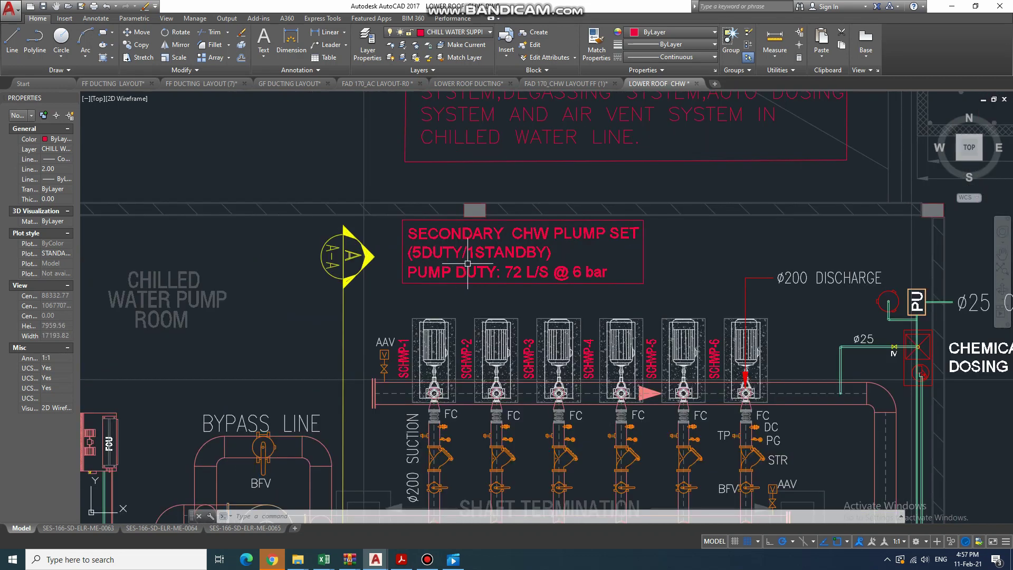
scroll(493, 262, down, 2)
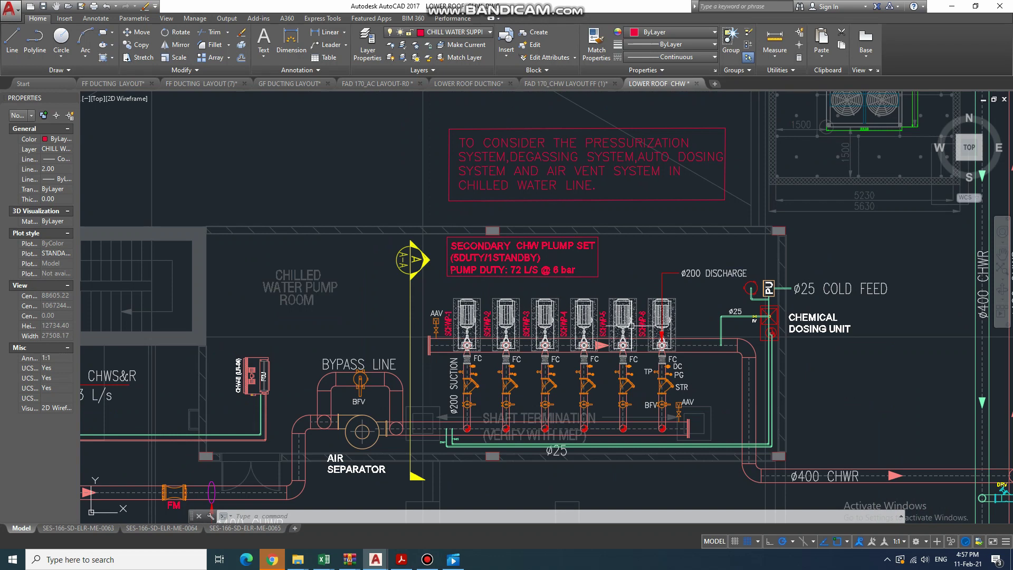
middle_drag(632, 325, 610, 283)
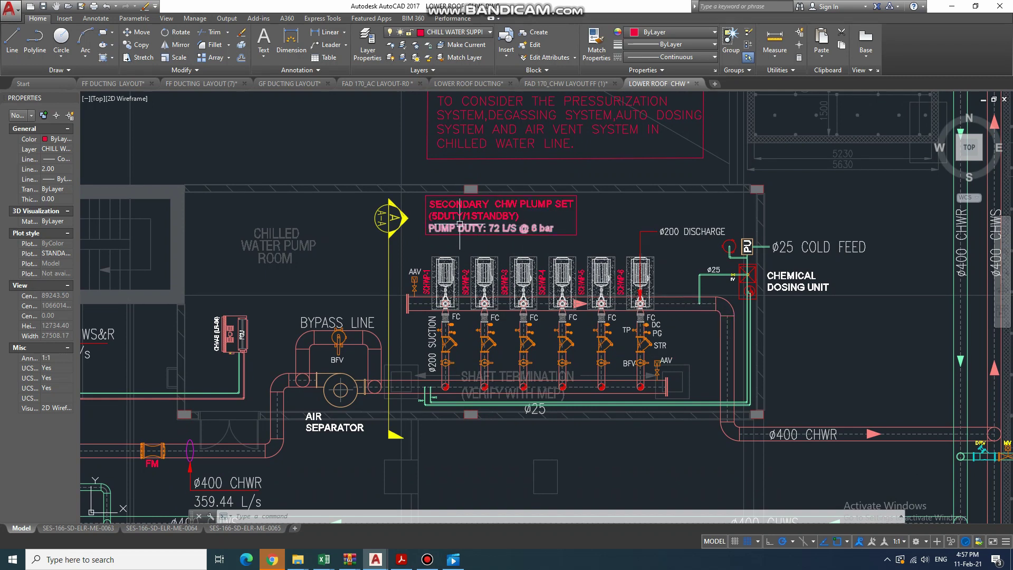
middle_drag(455, 230, 439, 167)
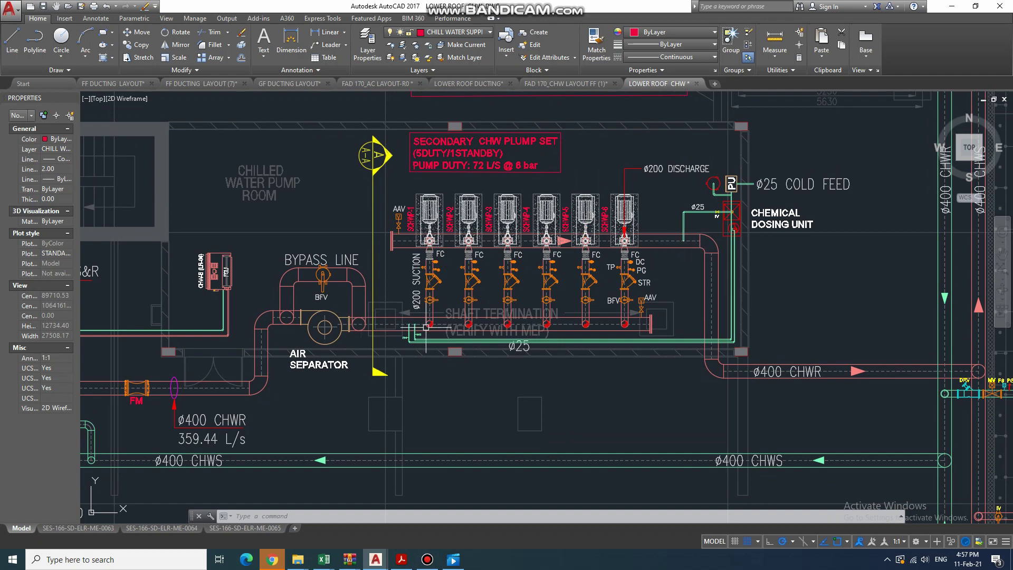
middle_drag(101, 383, 256, 386)
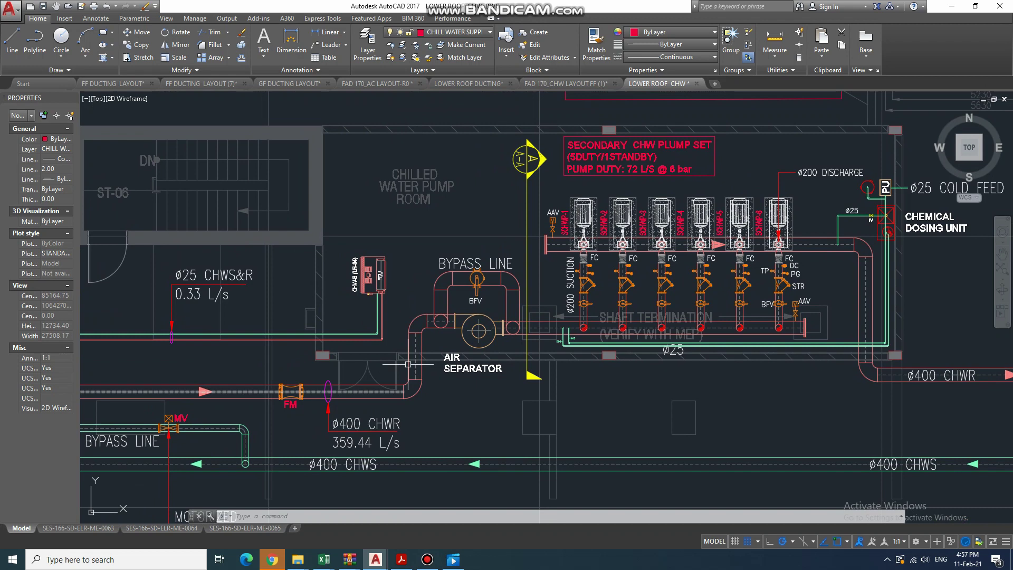
mouse_move(493, 321)
middle_down()
mouse_move(420, 323)
mouse_move(254, 373)
middle_up()
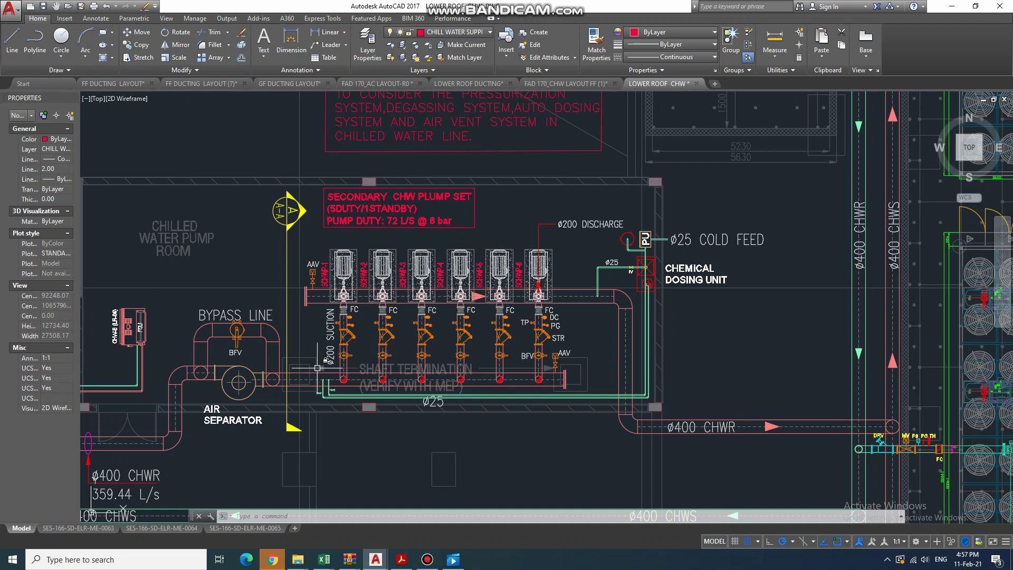
middle_drag(317, 367, 362, 362)
scroll(389, 349, up, 4)
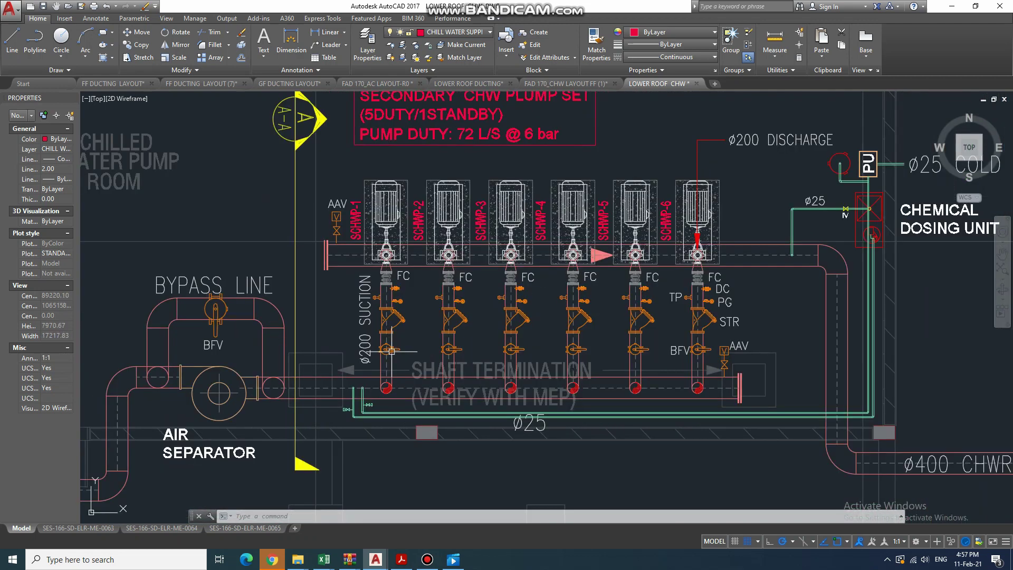
middle_drag(615, 366, 269, 368)
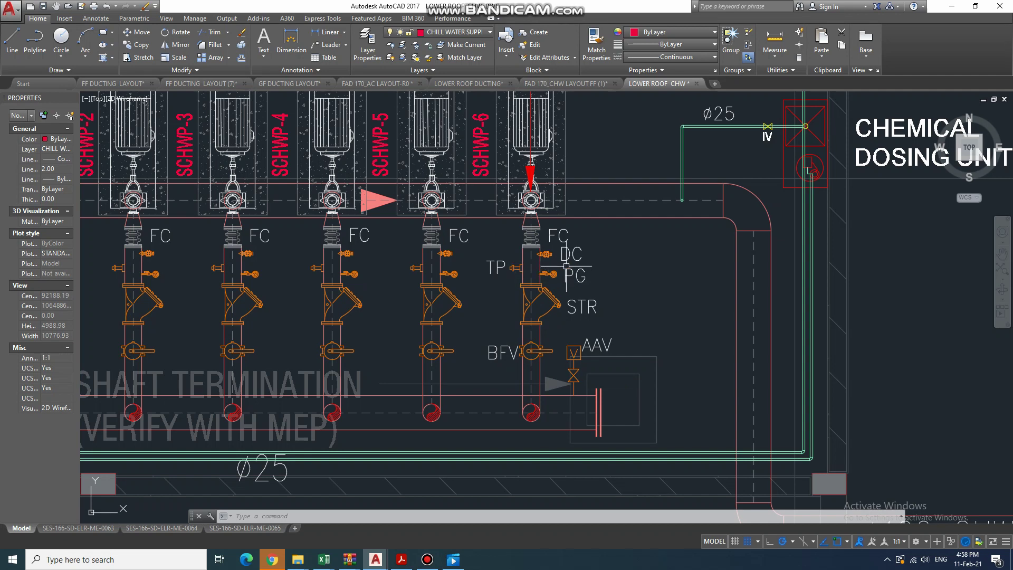
middle_drag(569, 261, 543, 294)
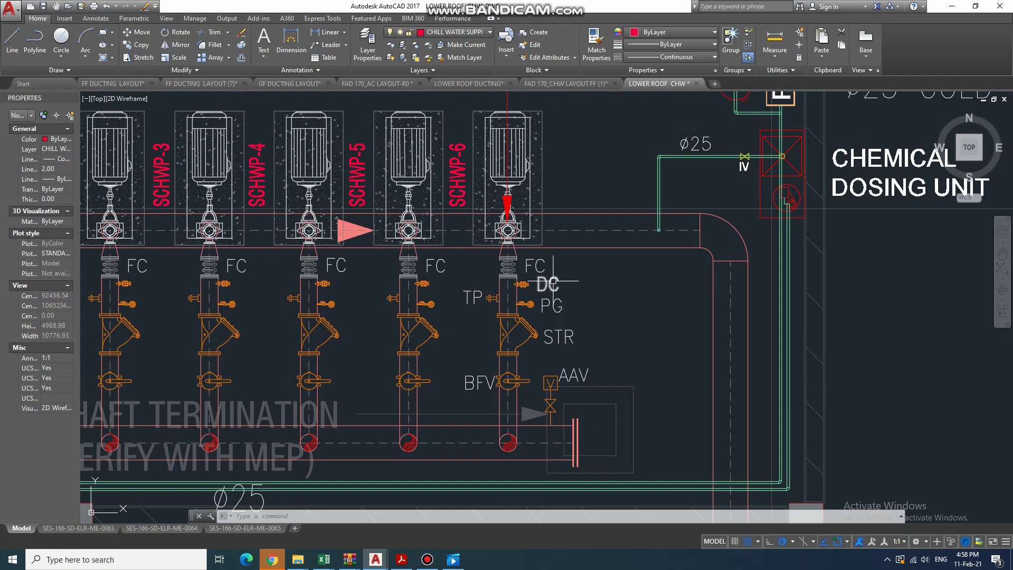
- Zoom out to the LOWER ROOF FLOOR CHILLED WATER title and detail blocks
scroll(556, 280, down, 5)
scroll(562, 352, down, 4)
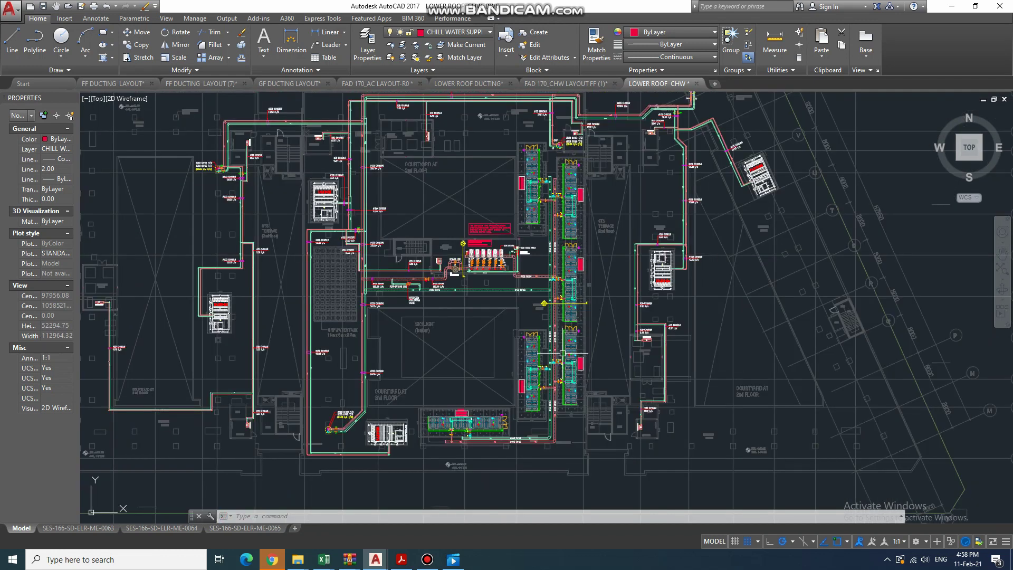
middle_drag(562, 353, 435, 142)
- Examine the legend entries beside the FAHU valve connection detail
middle_drag(671, 415, 534, 376)
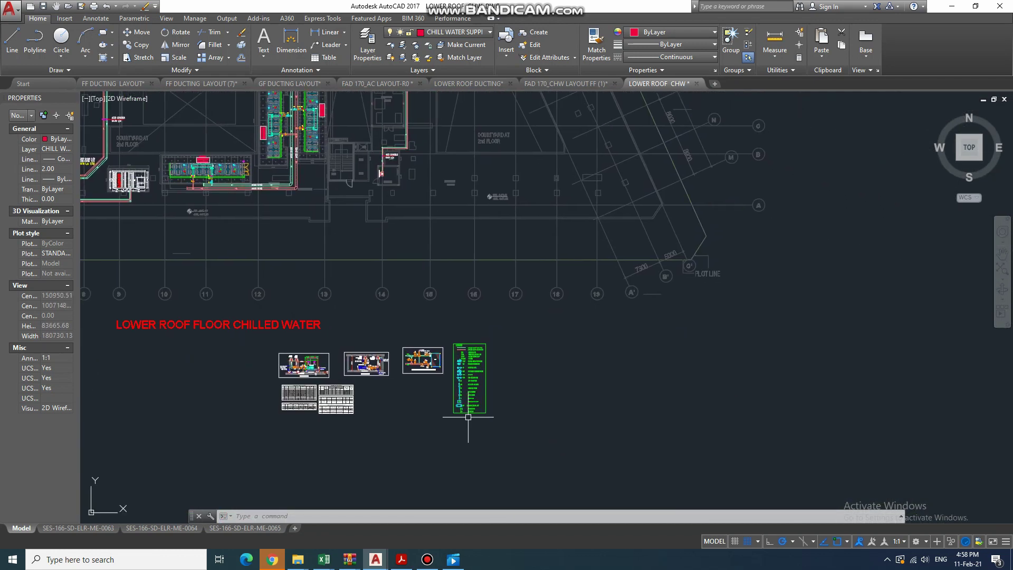
scroll(486, 406, up, 5)
scroll(604, 372, up, 2)
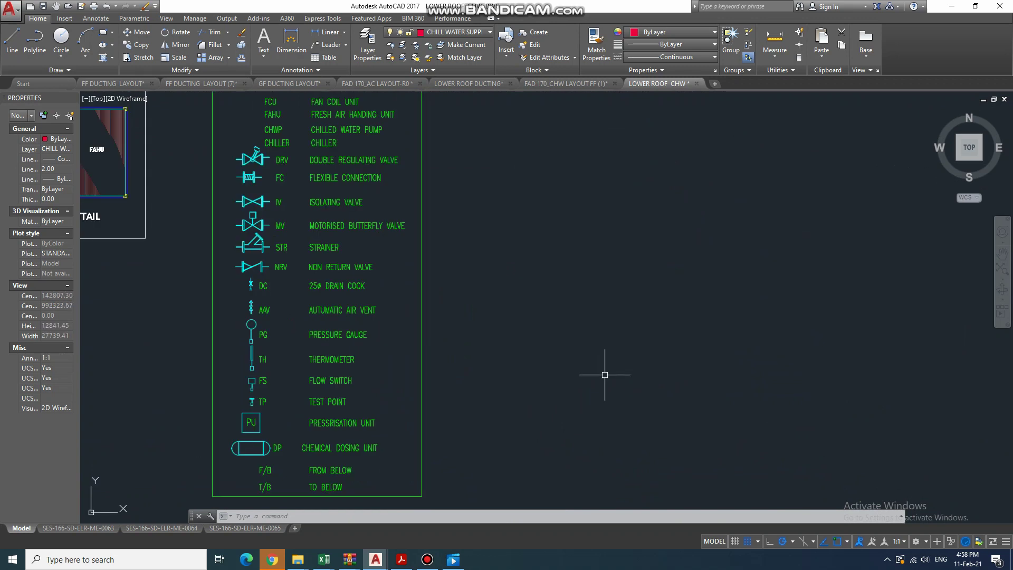
scroll(606, 369, down, 2)
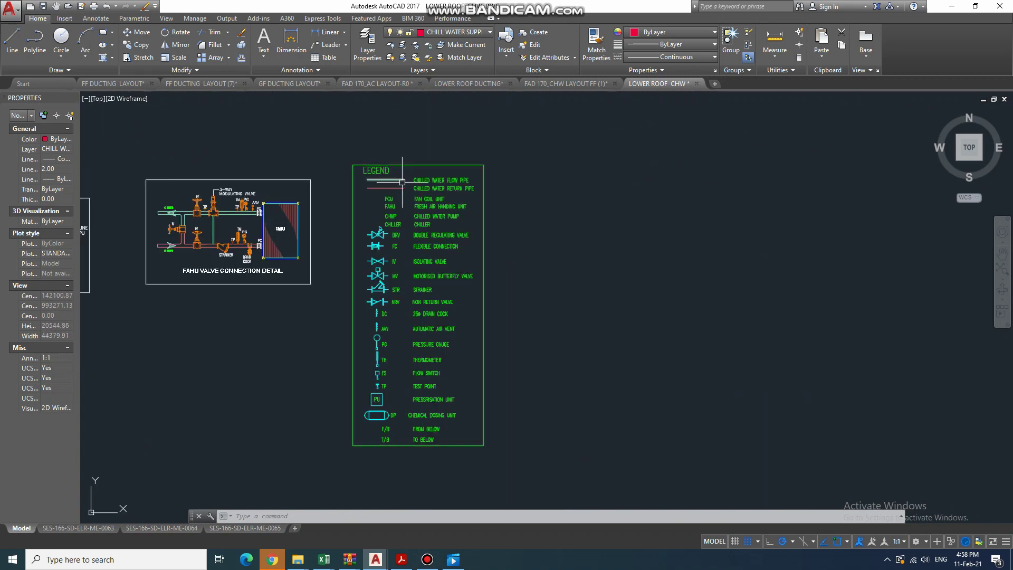
scroll(402, 180, up, 2)
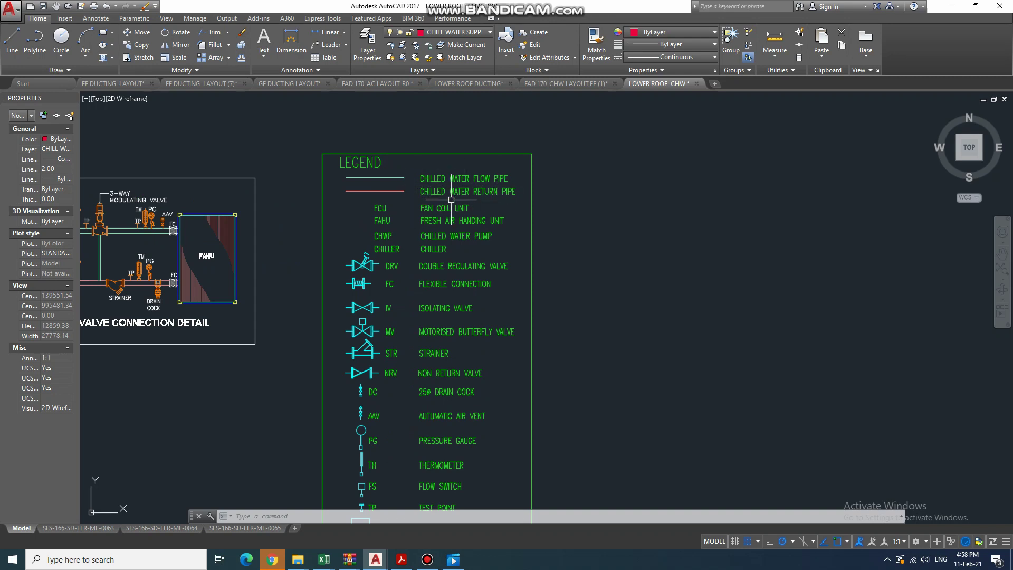
middle_drag(454, 199, 509, 177)
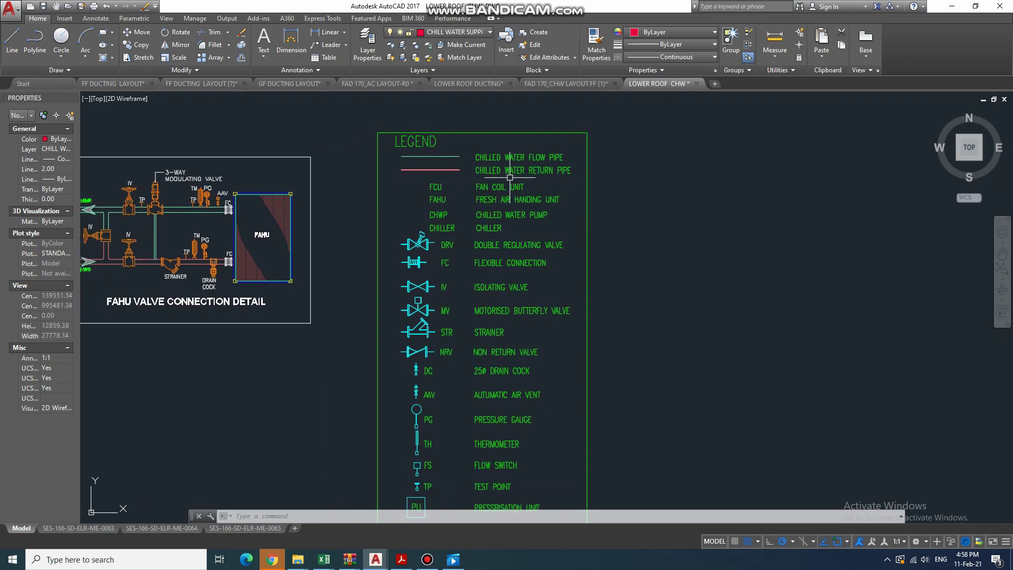
middle_drag(455, 213, 430, 185)
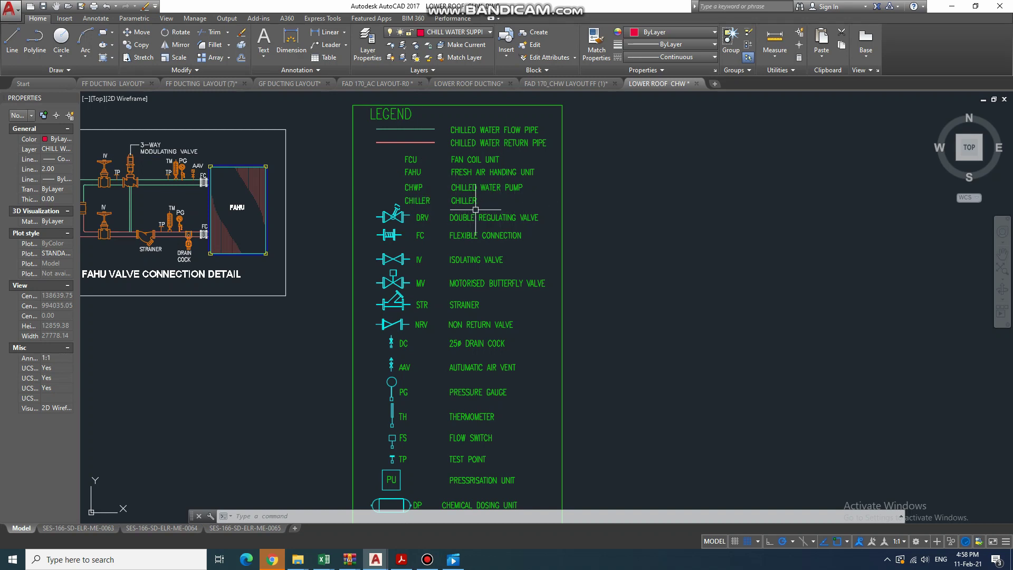
middle_drag(475, 209, 479, 194)
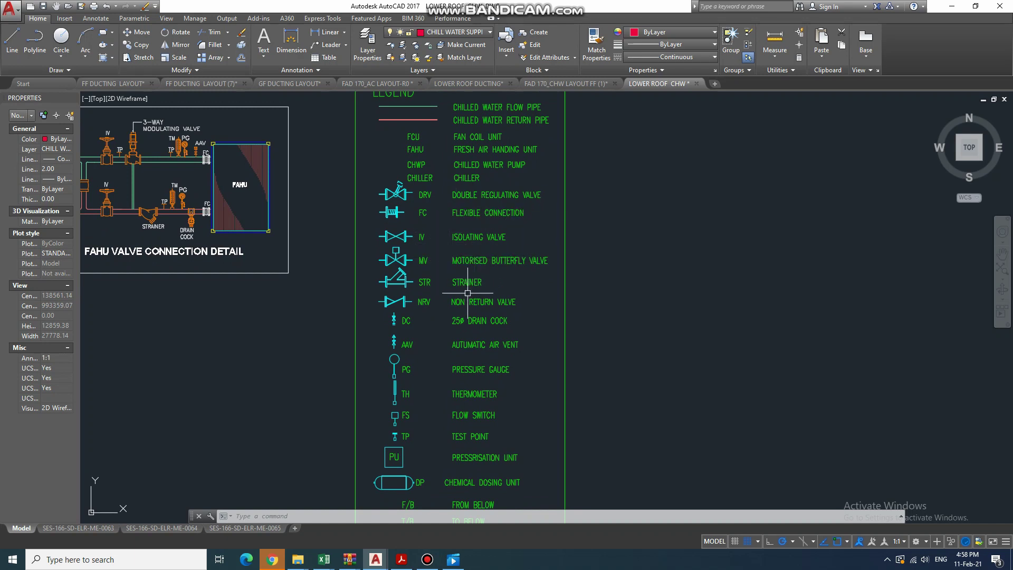
- Return to a close view of the six-pump secondary CHW set and chemical dosing unit
scroll(467, 294, down, 2)
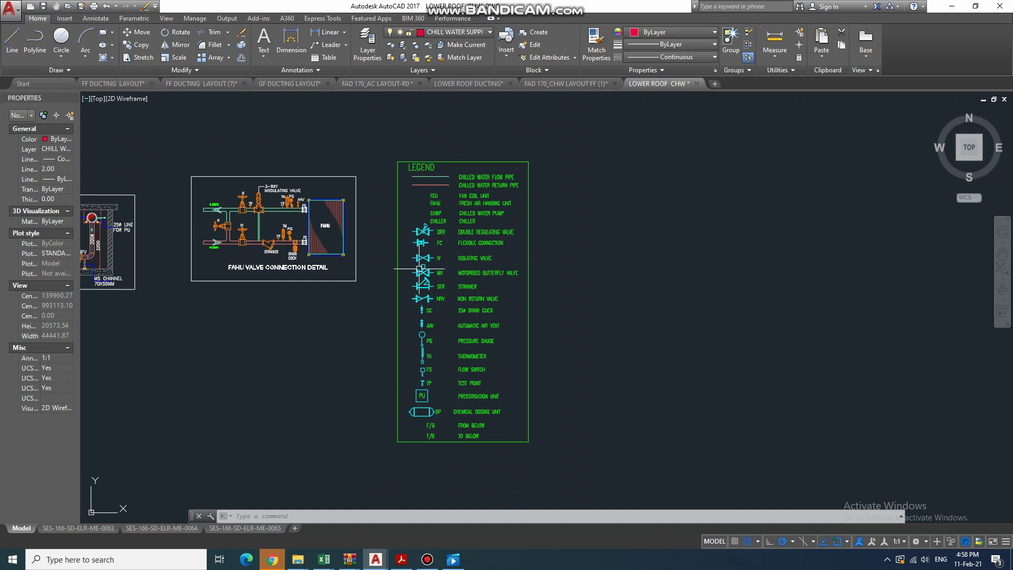
middle_drag(407, 226, 463, 323)
scroll(398, 226, down, 4)
middle_drag(397, 225, 422, 493)
middle_drag(416, 127, 422, 490)
mouse_move(358, 311)
middle_down()
mouse_move(499, 364)
mouse_move(518, 385)
middle_up()
scroll(421, 318, up, 5)
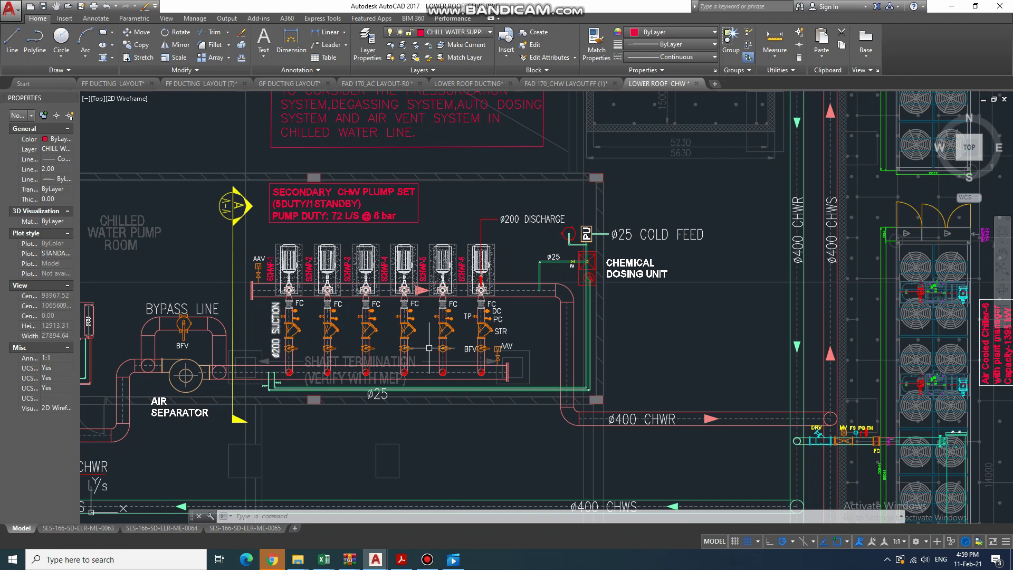
- Check the pressurization note above the pump set, then zoom out to the full plan and detail sheets
middle_drag(403, 332, 411, 381)
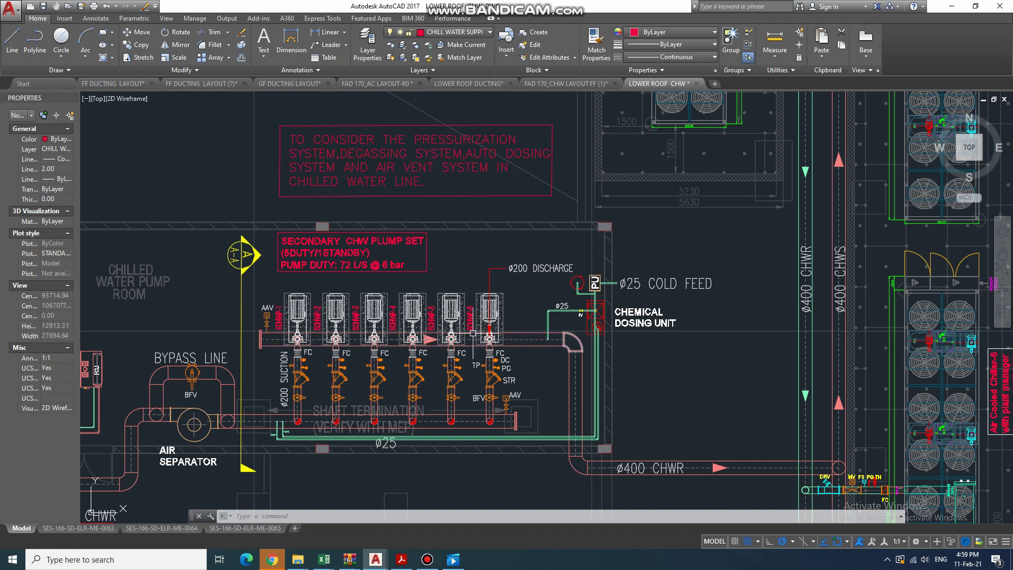
scroll(393, 342, down, 2)
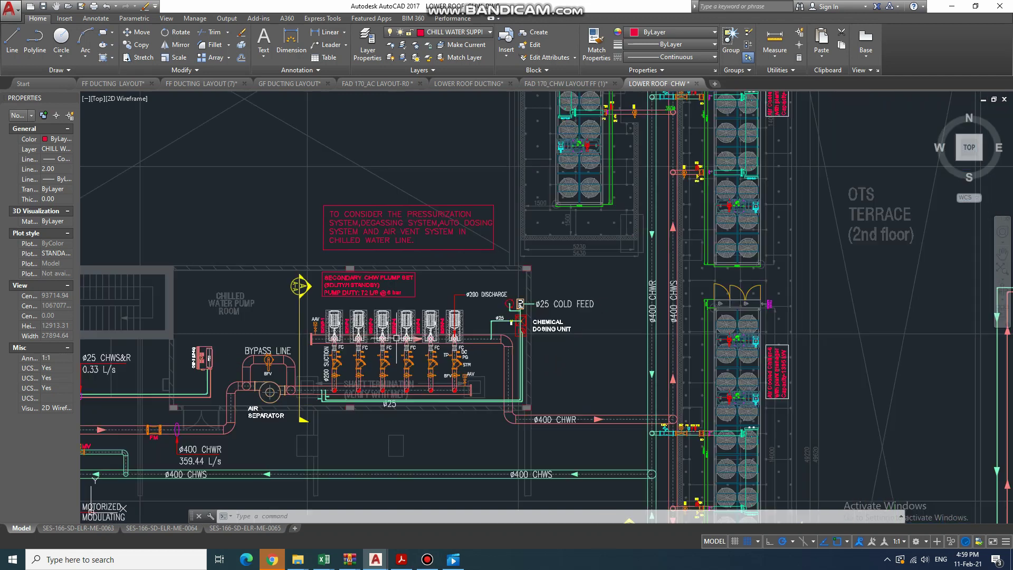
middle_drag(410, 314, 356, 184)
scroll(356, 185, down, 2)
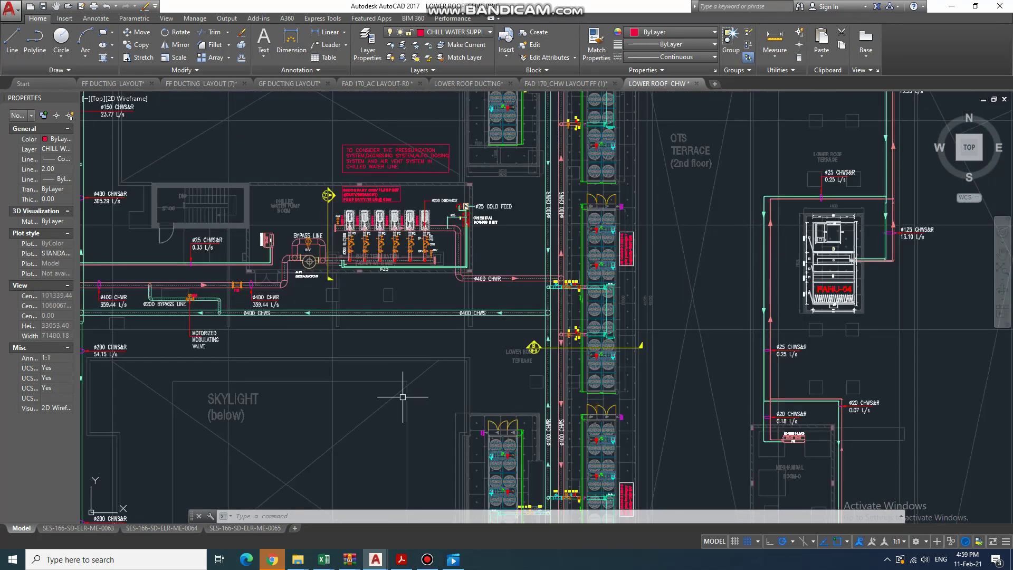
mouse_move(393, 454)
middle_down()
mouse_move(383, 430)
mouse_move(383, 193)
middle_up()
middle_drag(338, 506, 336, 248)
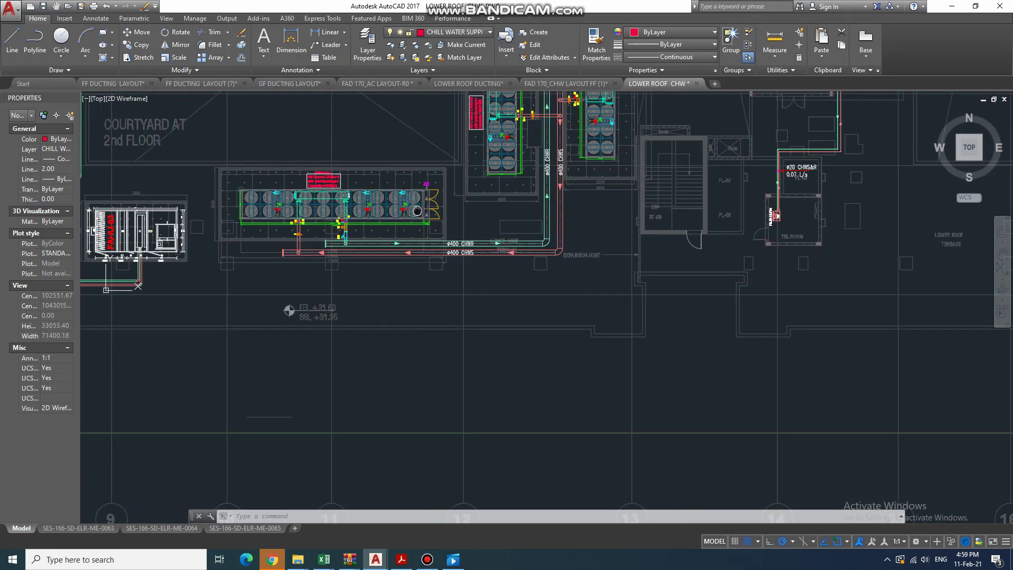
mouse_move(335, 464)
middle_down()
mouse_move(335, 407)
mouse_move(306, 277)
mouse_move(304, 295)
middle_up()
scroll(332, 412, down, 3)
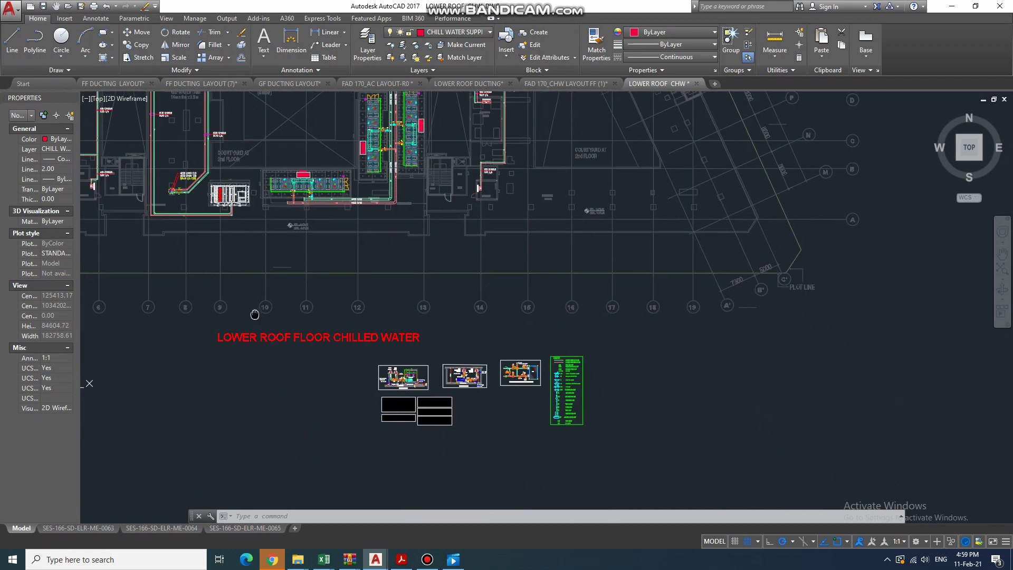
- Zoom in and centre Section A-A of the CHW pump next to the FAHU valve detail
scroll(462, 380, up, 2)
scroll(462, 380, up, 4)
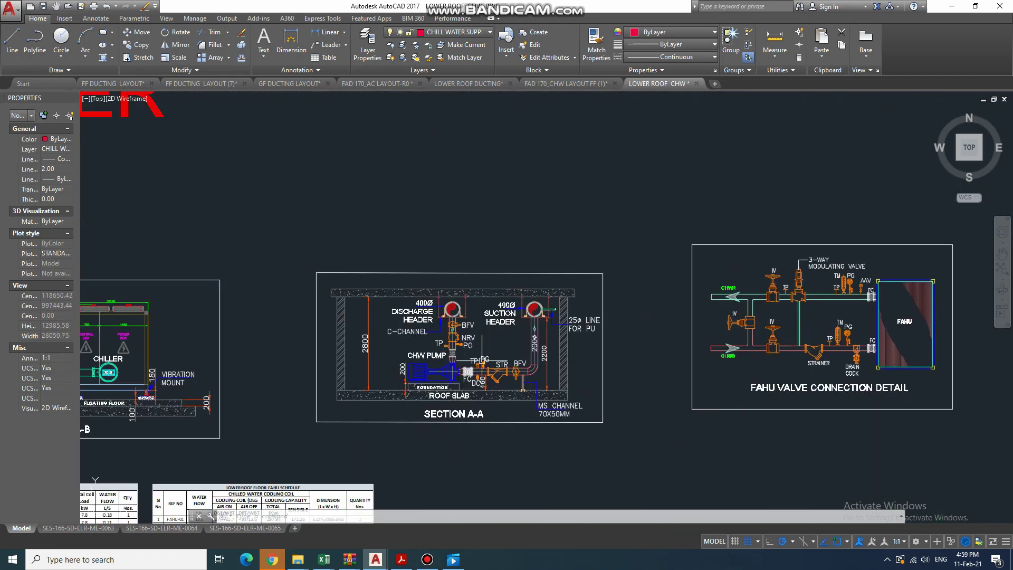
middle_drag(463, 380, 330, 378)
scroll(401, 375, up, 2)
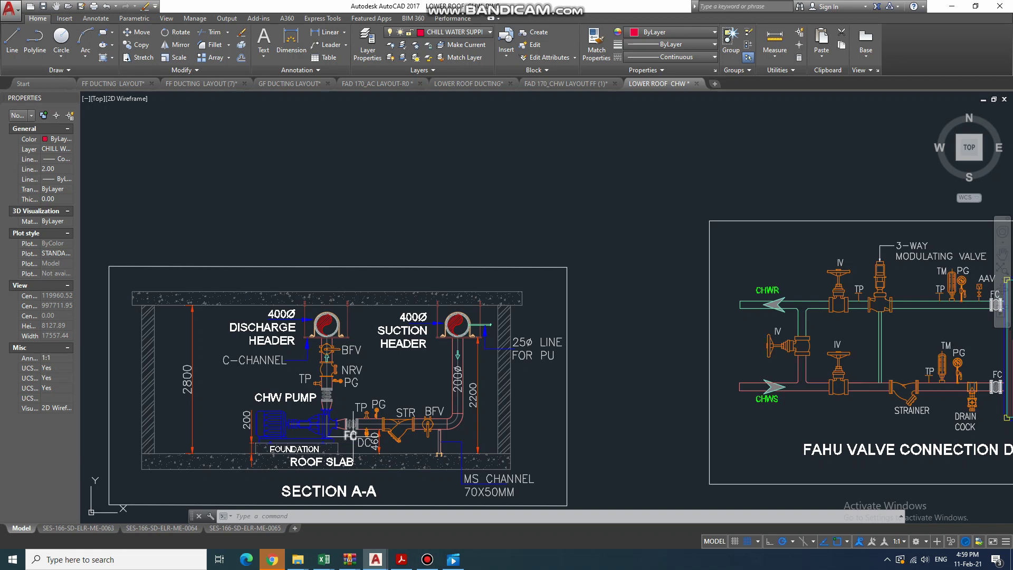
middle_drag(335, 399, 330, 412)
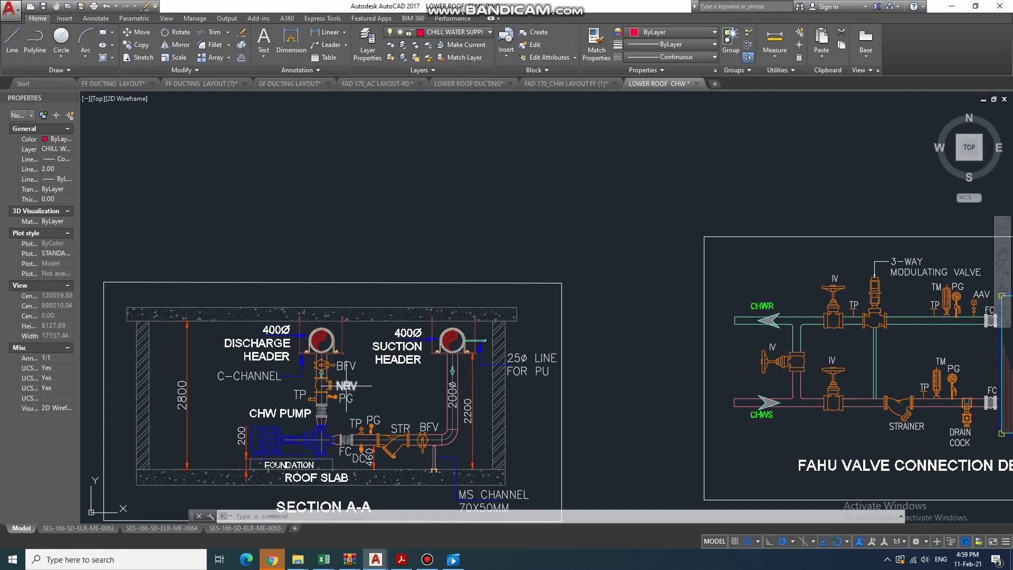
middle_drag(334, 386, 335, 399)
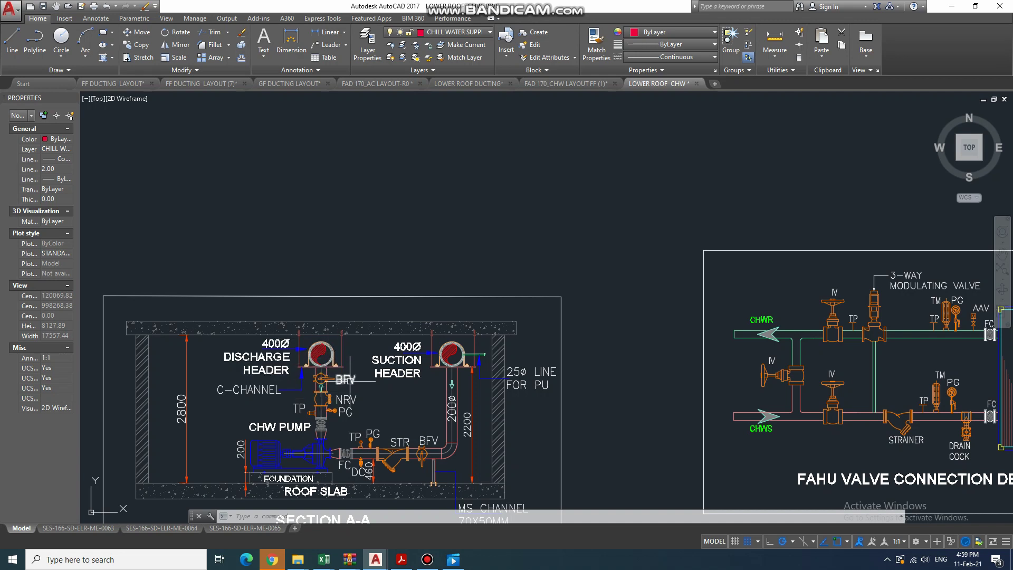
scroll(320, 354, down, 10)
- Zoom to the chillers and FAHU-04 with its ø125 CHWS&R branches at 13.35 L/s
middle_drag(345, 354, 376, 380)
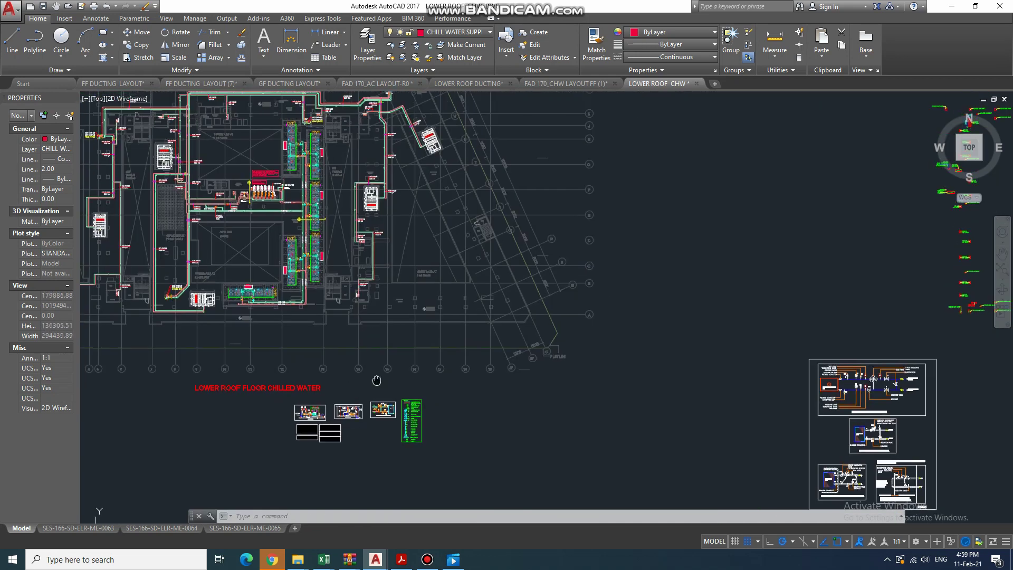
scroll(316, 317, up, 2)
scroll(325, 322, up, 3)
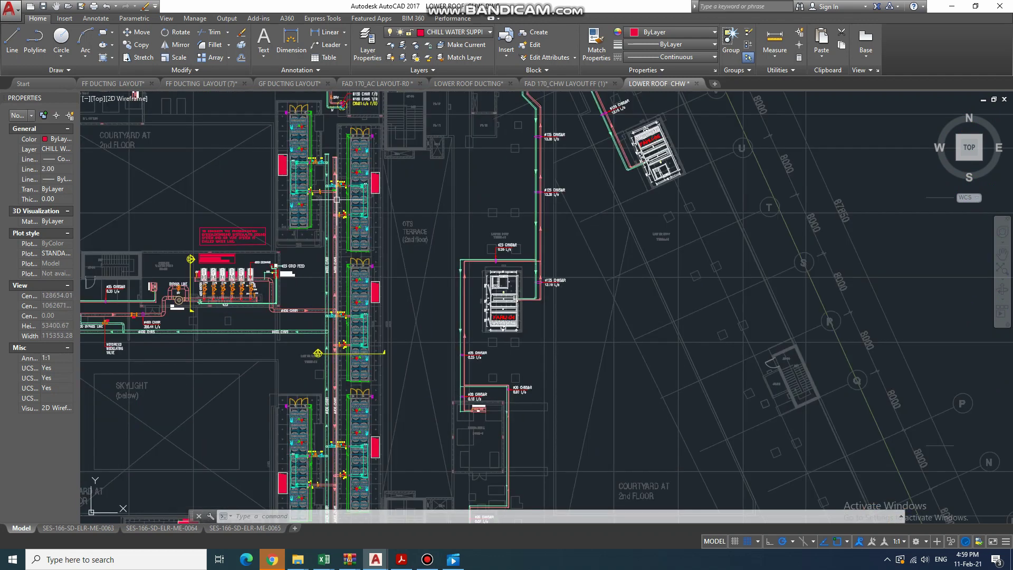
middle_drag(336, 199, 350, 301)
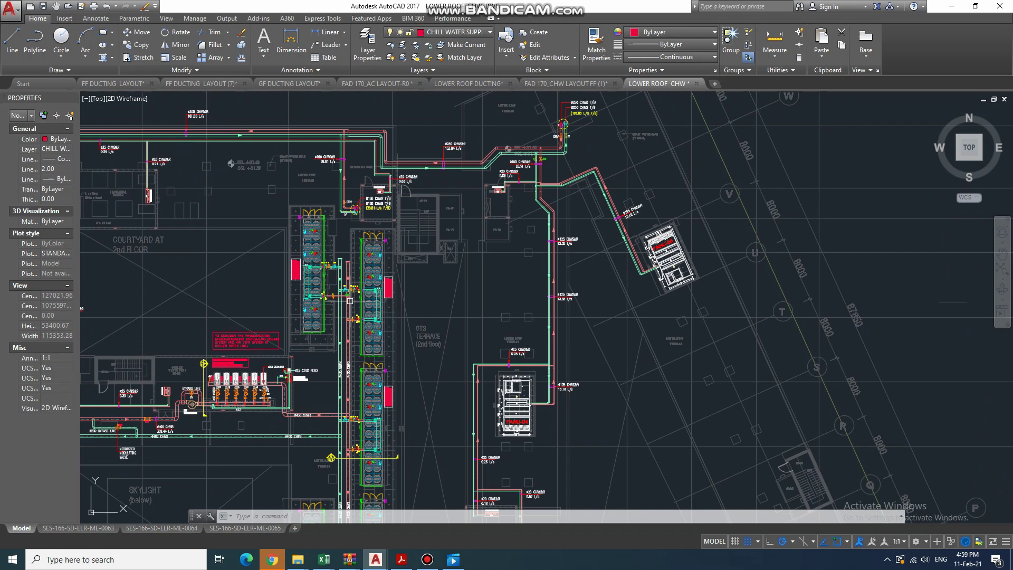
scroll(350, 301, up, 2)
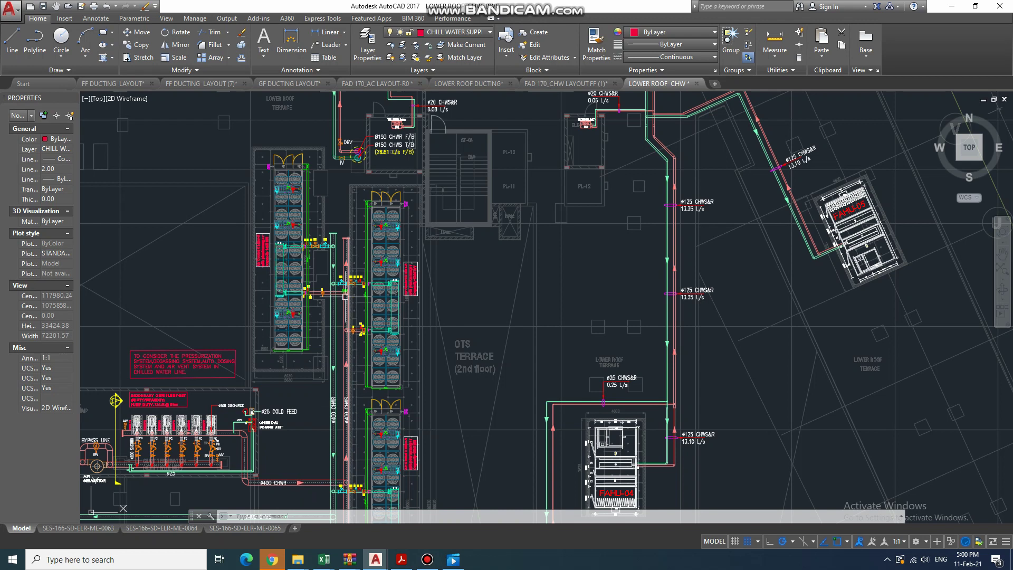
- Inspect the upper chiller rows and their branch valve trains, then zoom back out to the roof piping
scroll(323, 295, up, 5)
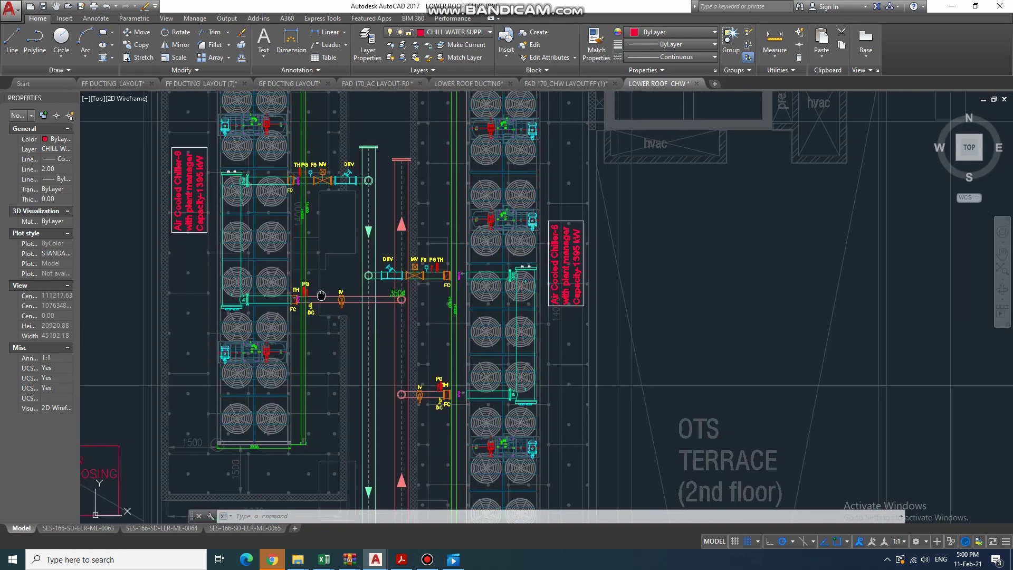
scroll(324, 297, down, 3)
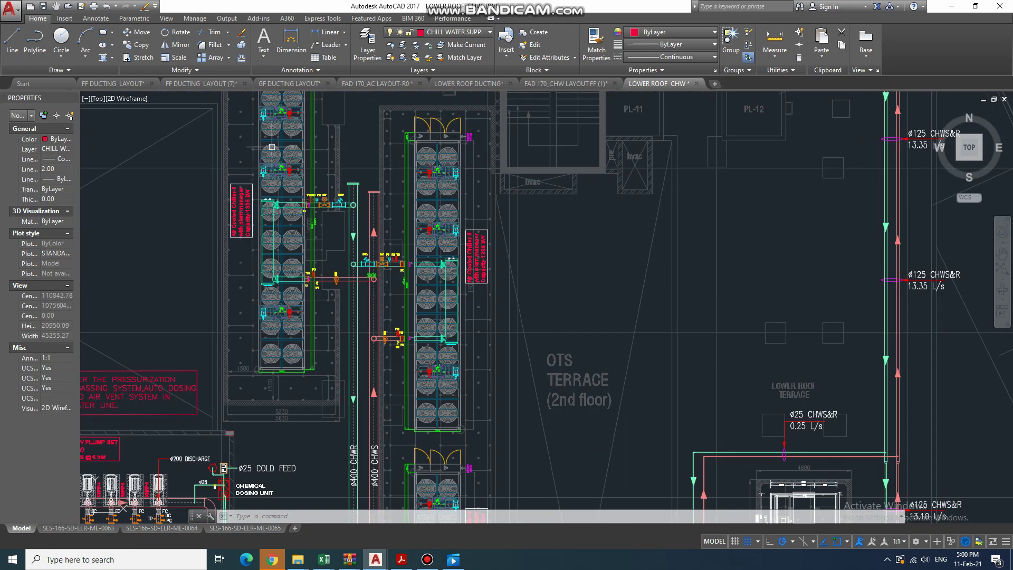
middle_drag(296, 169, 308, 274)
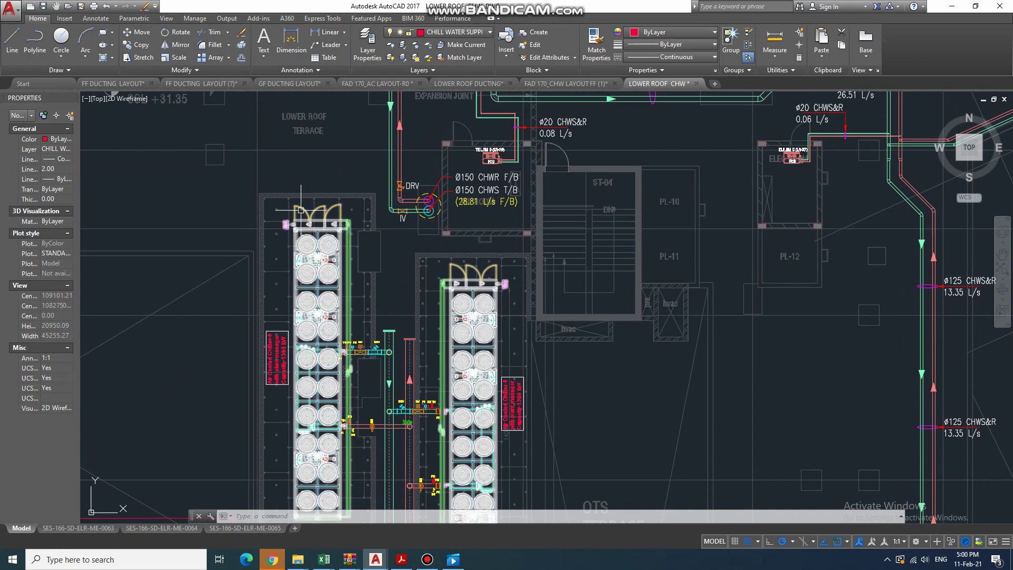
middle_drag(304, 390, 295, 264)
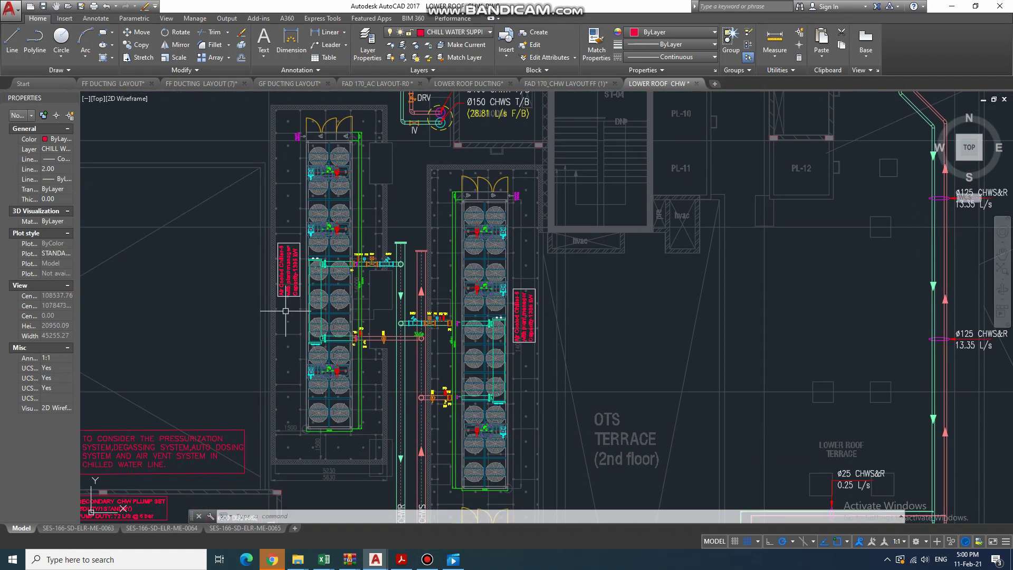
scroll(277, 289, up, 4)
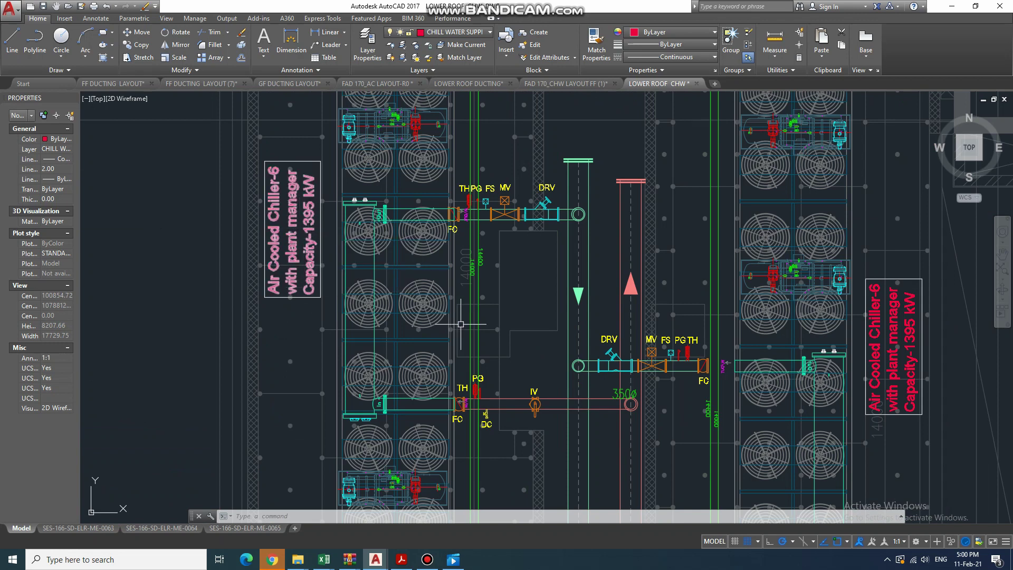
scroll(461, 331, down, 2)
middle_drag(428, 294, 384, 308)
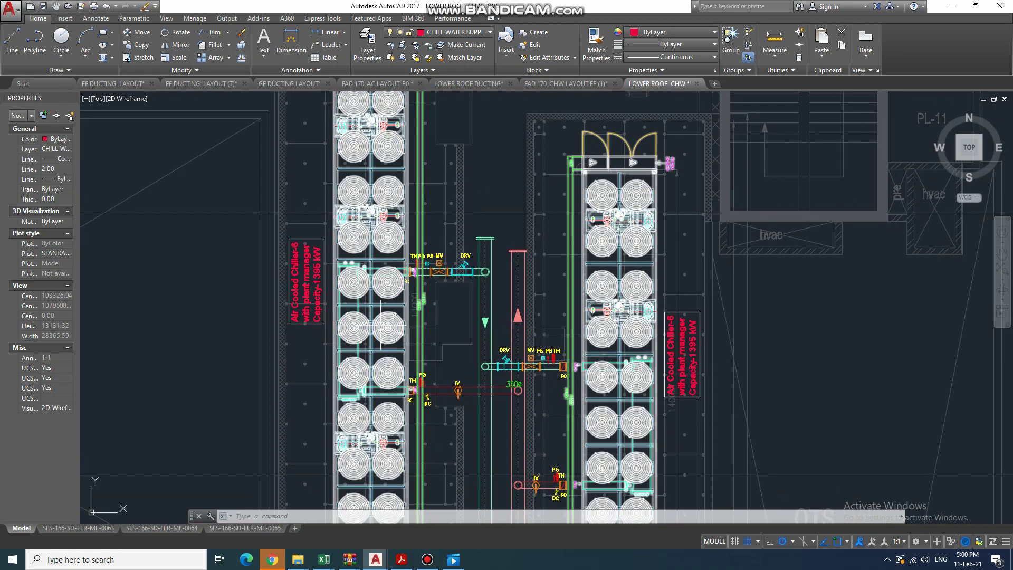
scroll(388, 232, down, 5)
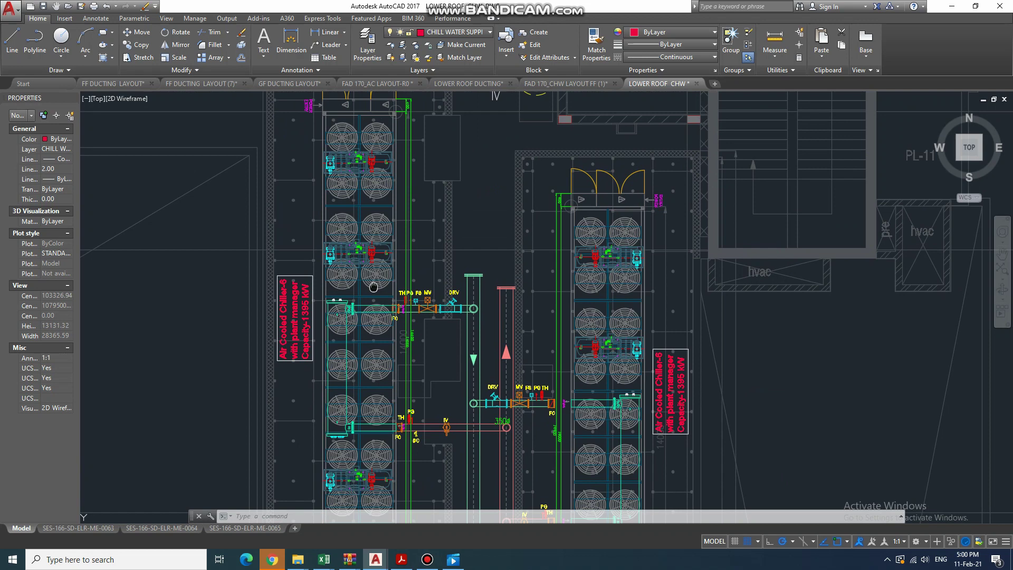
scroll(361, 358, down, 15)
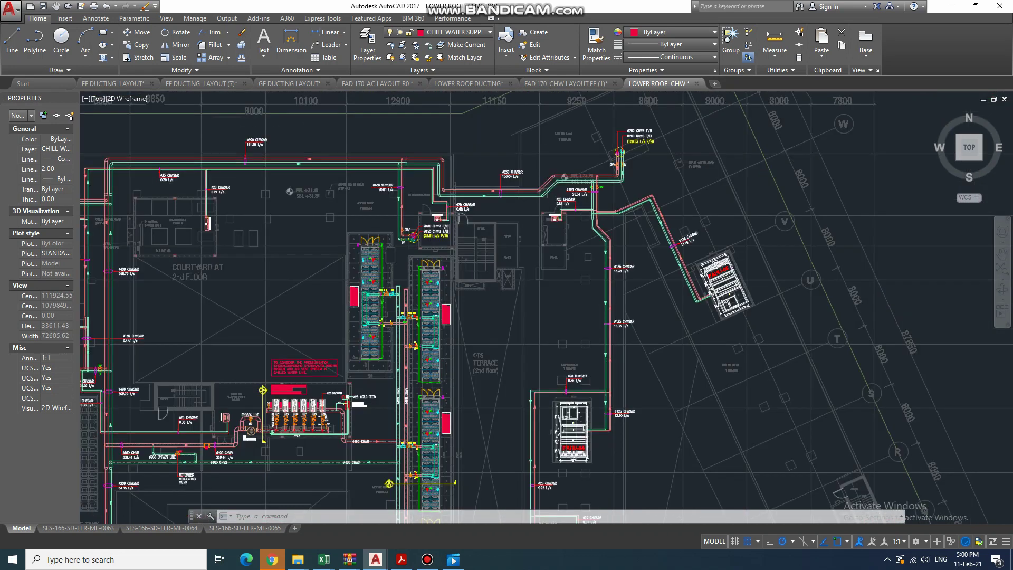
- Zoom into the 350Ø headers and fittings beside 1395 kW Air Cooled Chiller-6
middle_drag(360, 358, 365, 284)
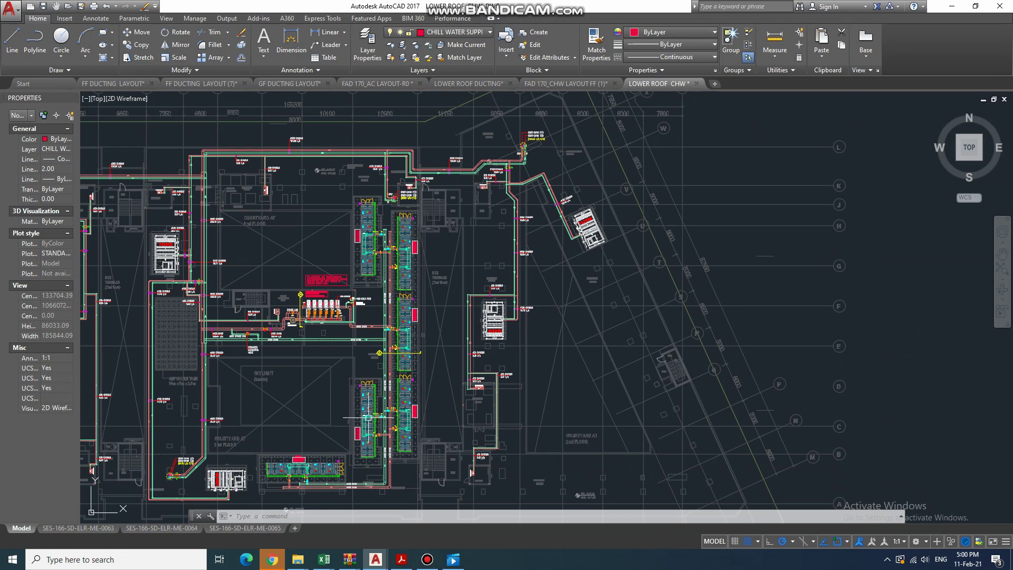
middle_drag(384, 299, 392, 374)
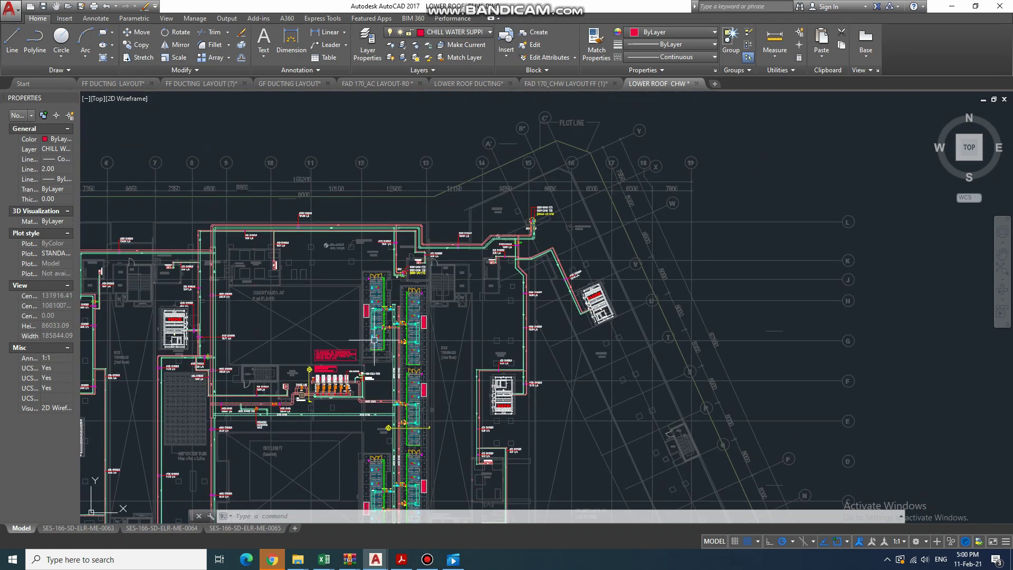
scroll(376, 335, up, 2)
scroll(376, 335, up, 10)
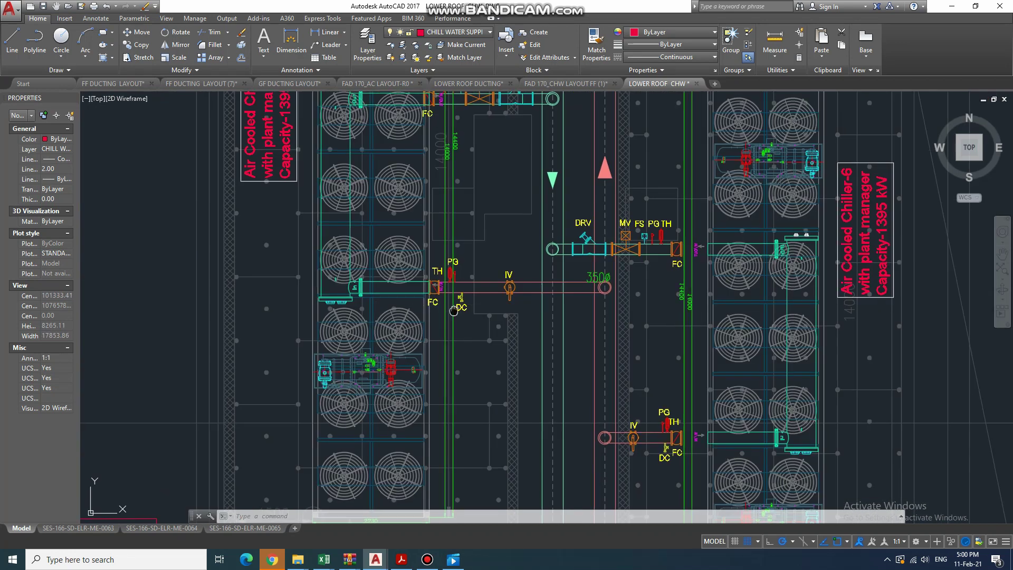
middle_drag(441, 308, 327, 389)
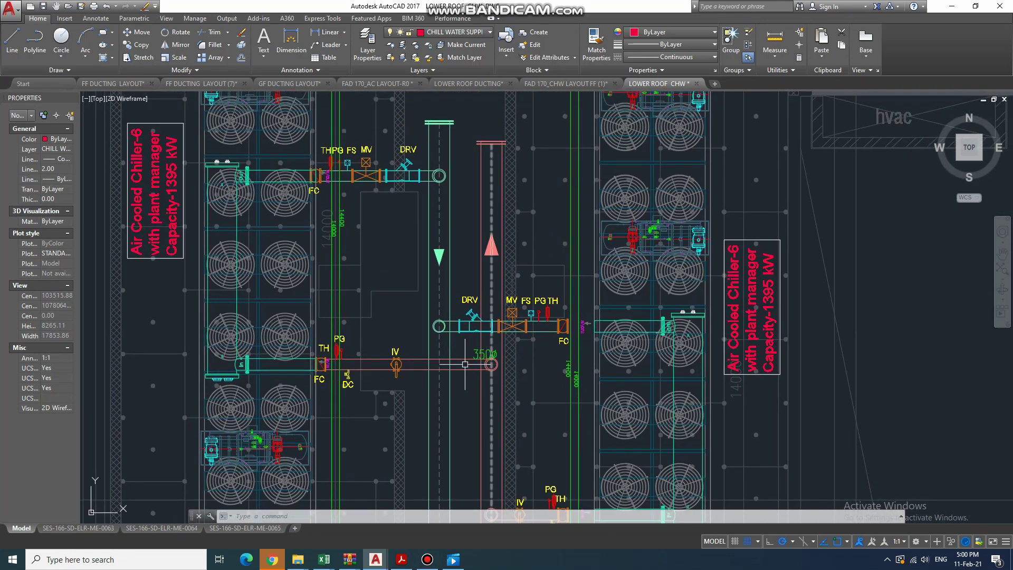
middle_drag(486, 421, 485, 377)
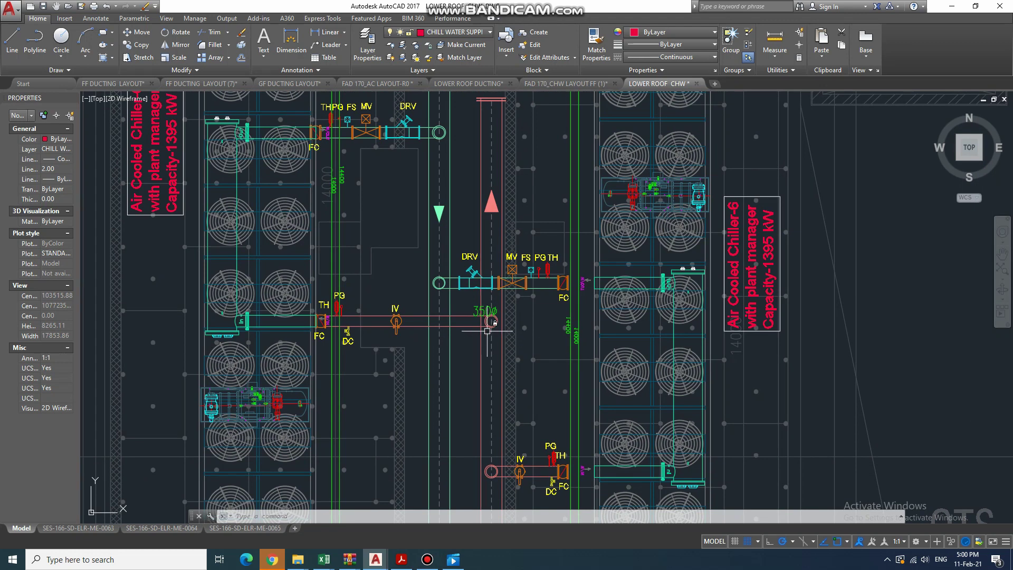
middle_drag(327, 323, 377, 370)
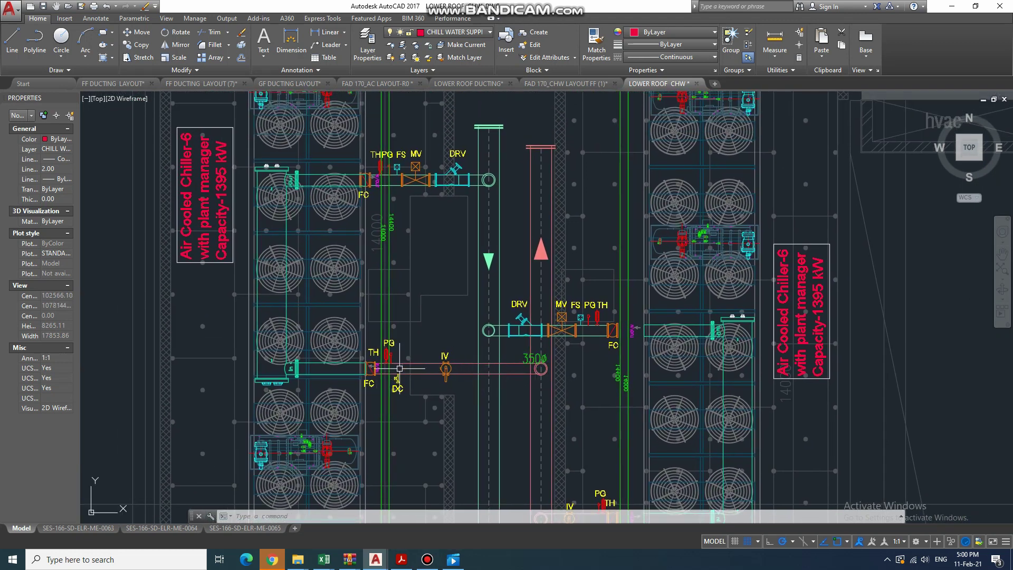
scroll(287, 376, up, 6)
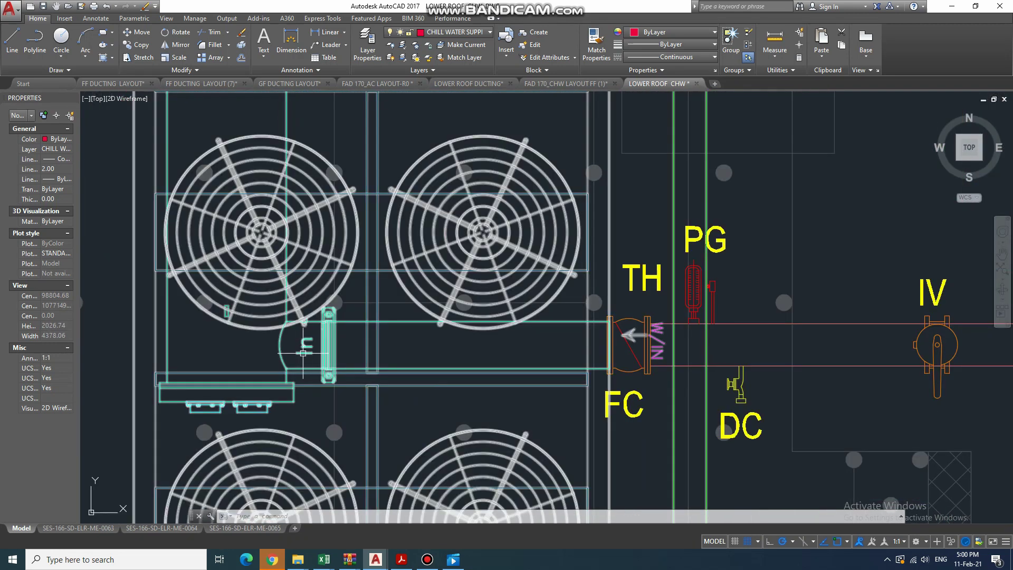
scroll(303, 353, down, 4)
middle_drag(724, 329, 451, 363)
scroll(544, 362, down, 2)
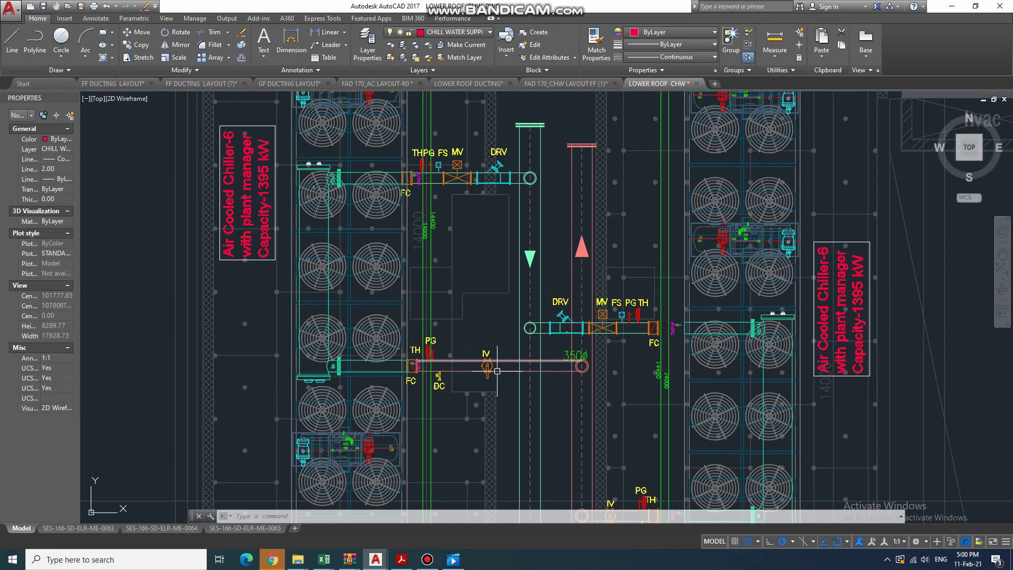
scroll(497, 371, up, 2)
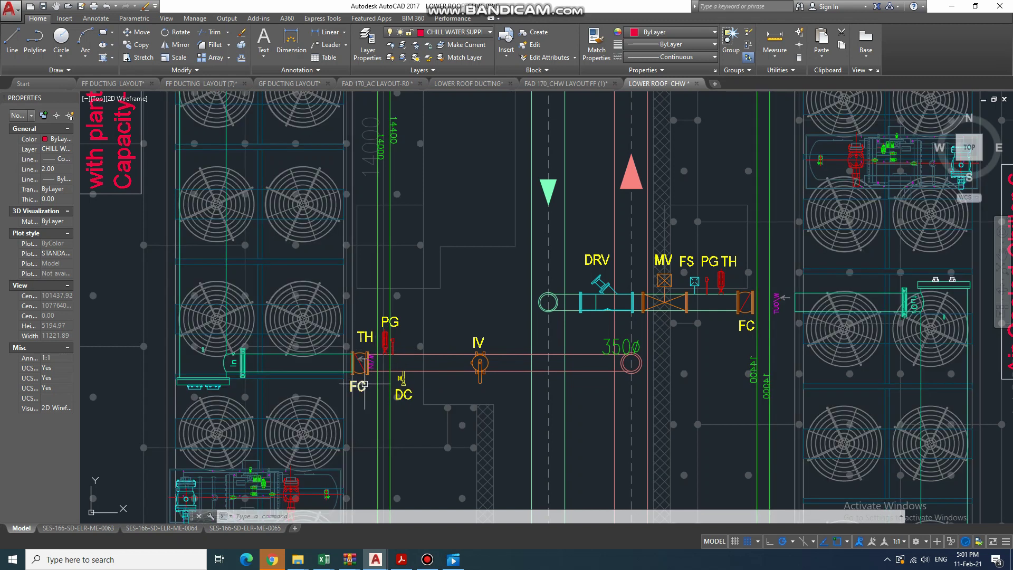
middle_drag(535, 369, 475, 372)
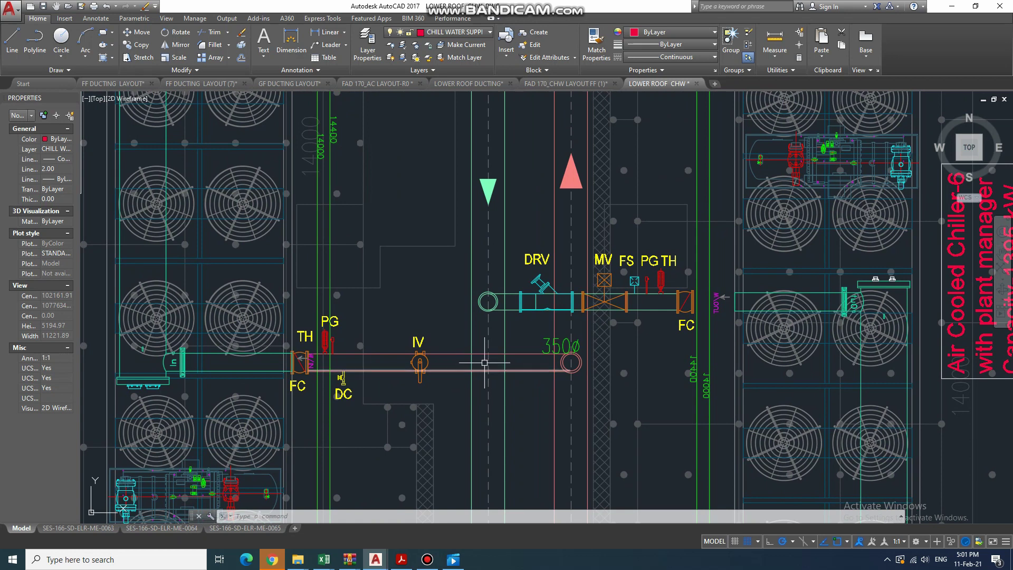
middle_drag(447, 374, 465, 393)
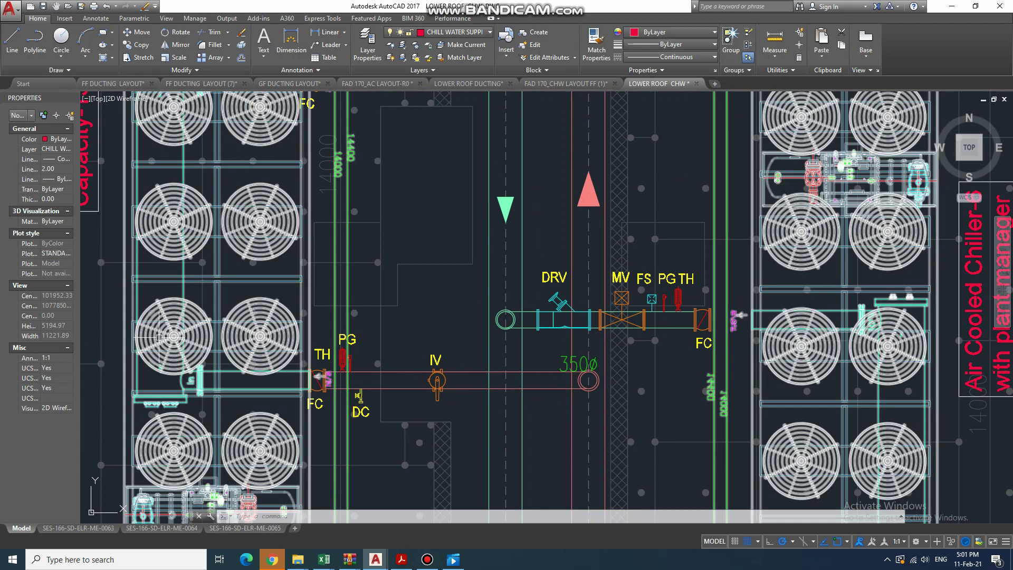
middle_drag(457, 374, 452, 400)
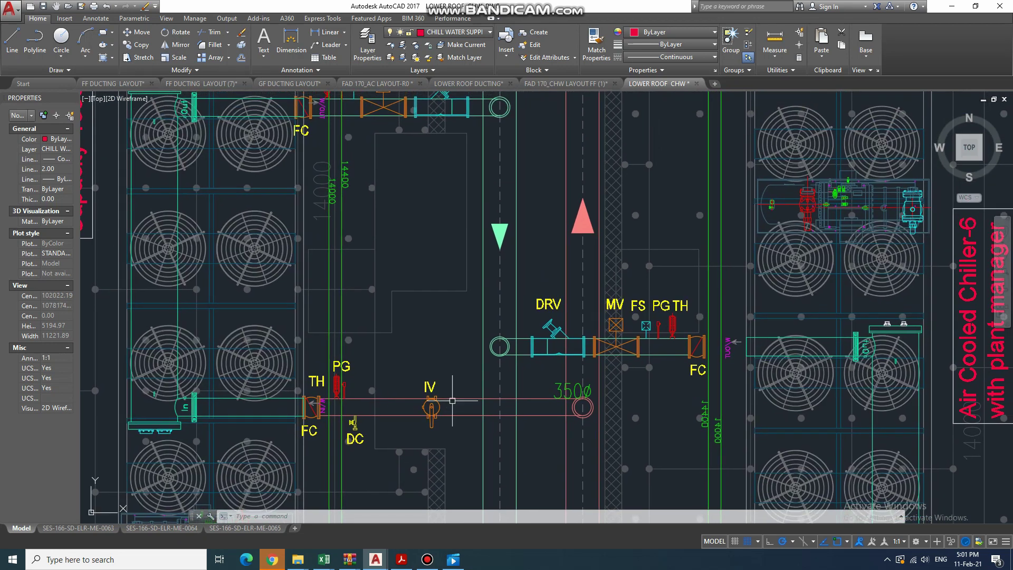
middle_drag(357, 404, 409, 394)
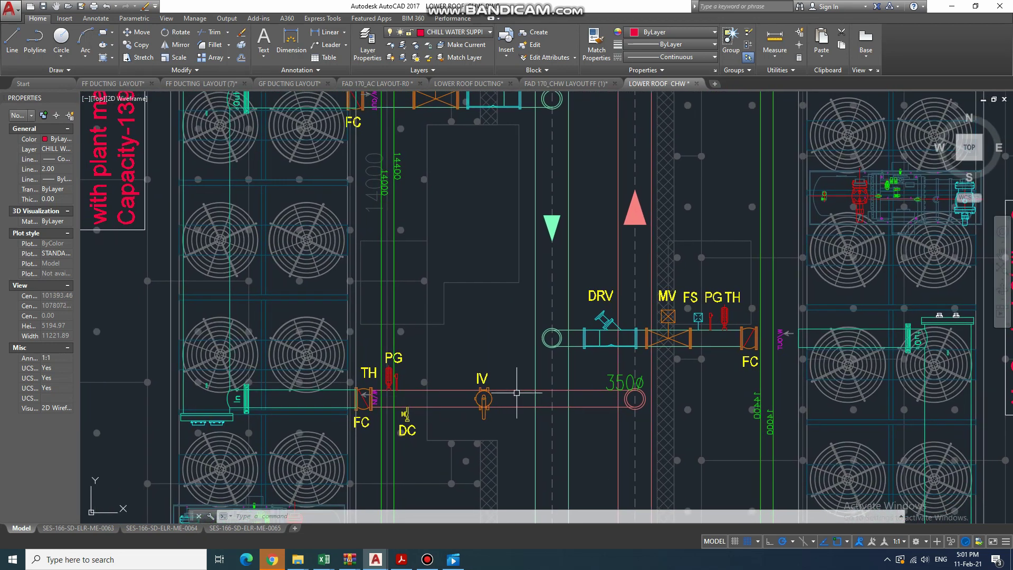
middle_drag(532, 402, 556, 403)
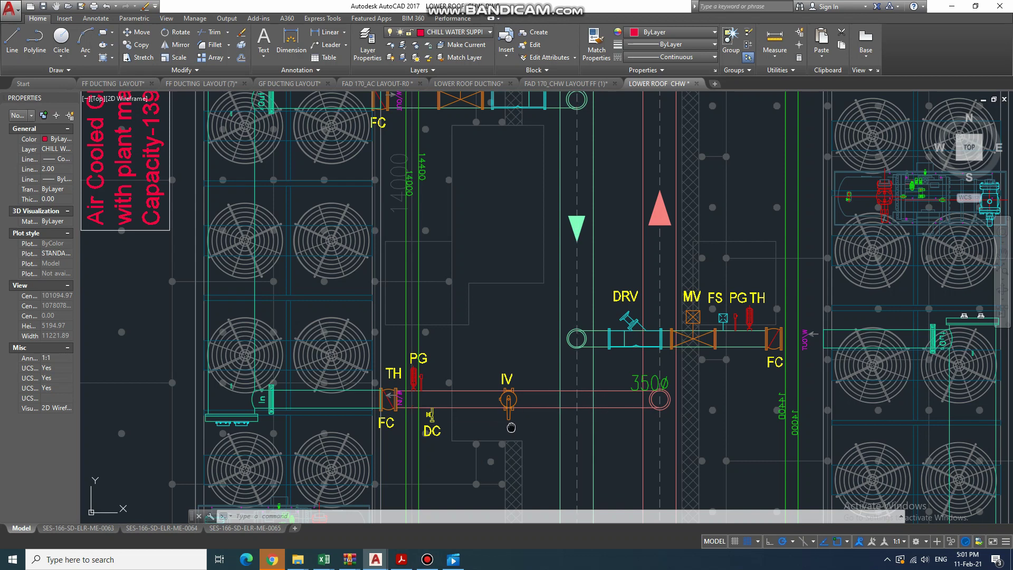
middle_drag(510, 427, 563, 431)
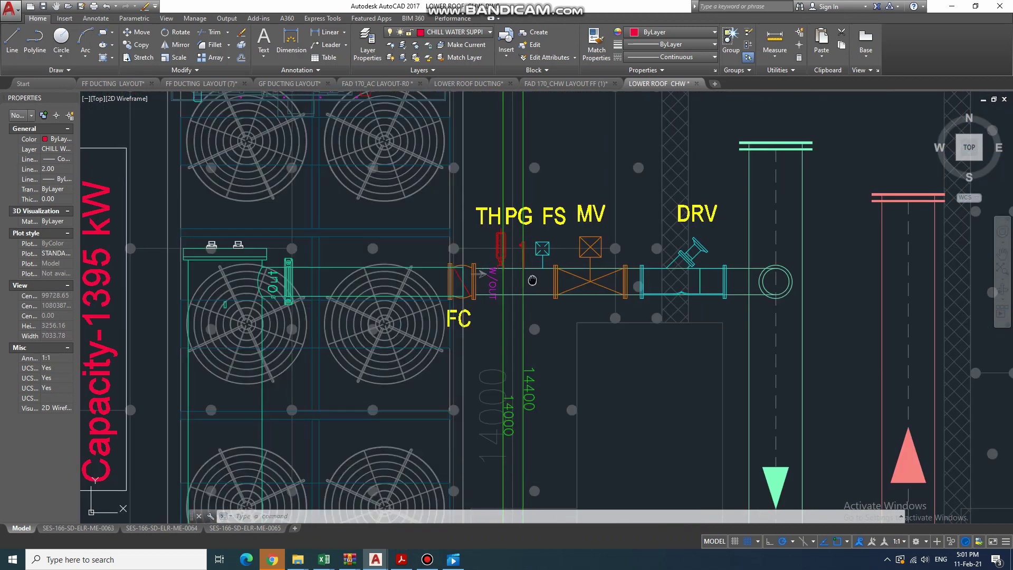
- Zoom in on the upper branch valve train with TH, PG, FS, MV and DRV fittings
scroll(343, 280, down, 3)
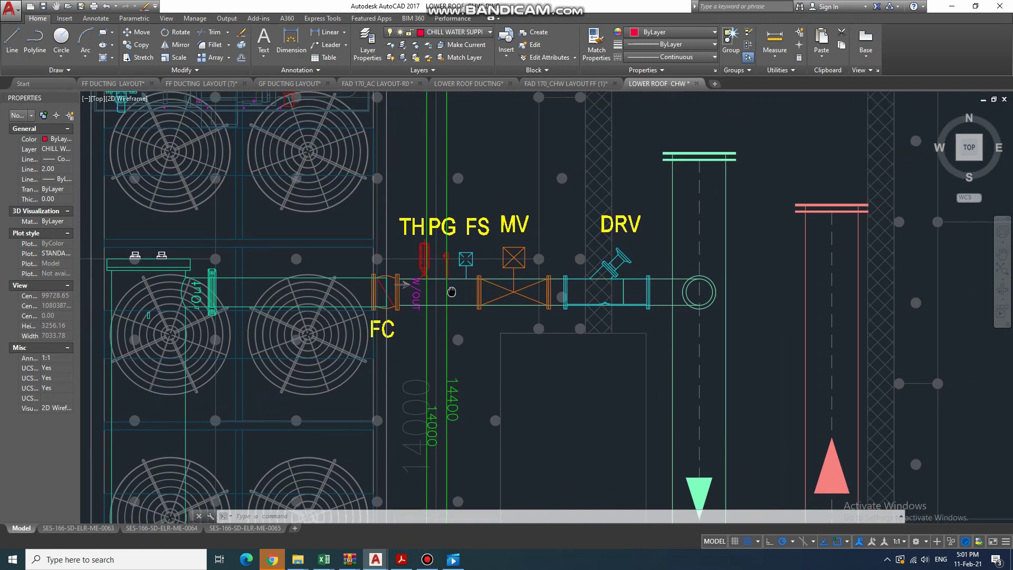
scroll(384, 293, down, 2)
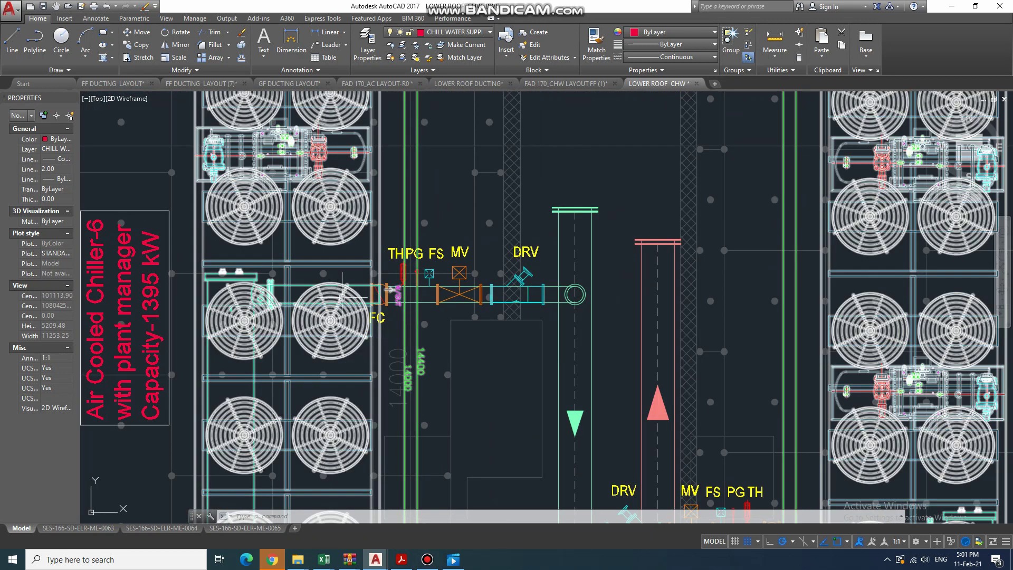
scroll(402, 297, up, 2)
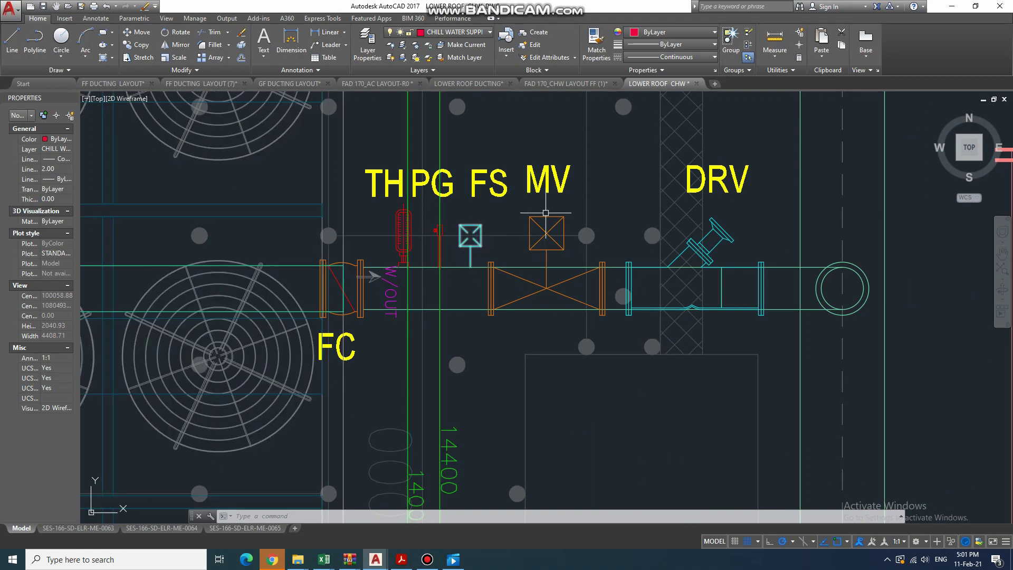
scroll(506, 284, down, 3)
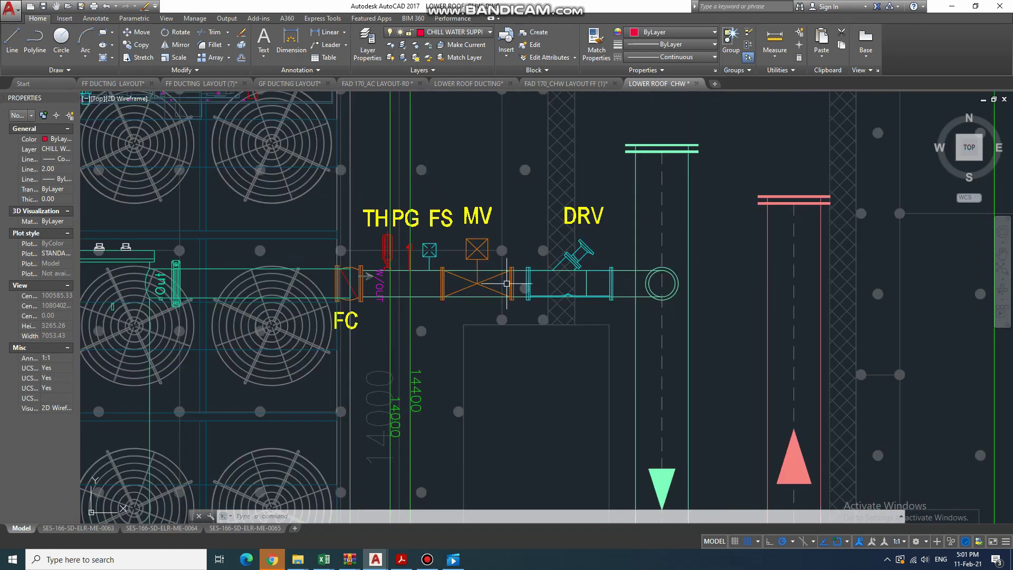
- Move to the Ø400 CHWR and CHWS risers and ø25 cold feed by the chemical dosing unit
middle_drag(479, 278, 420, 288)
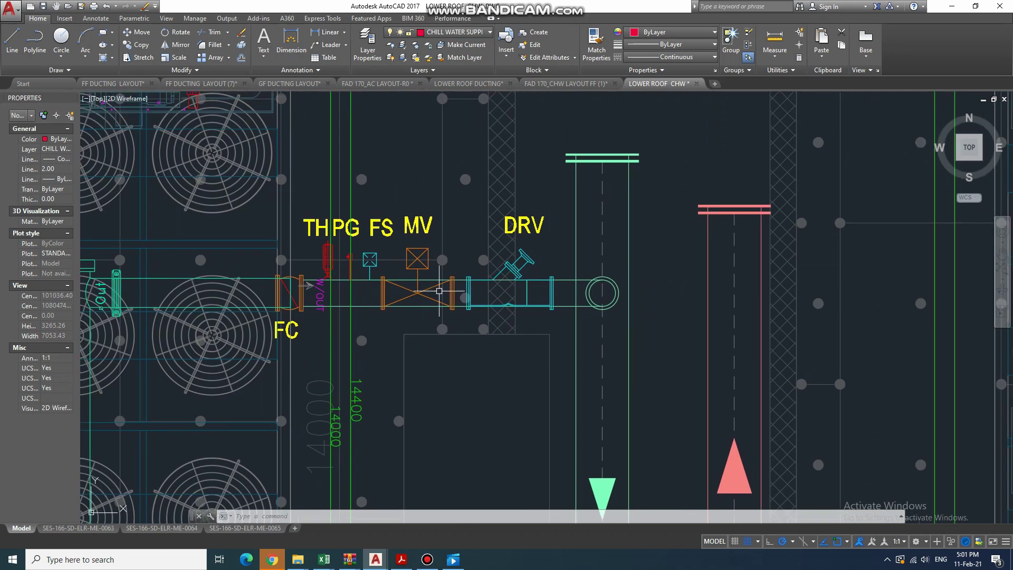
mouse_move(528, 276)
middle_down()
mouse_move(462, 283)
mouse_move(483, 302)
mouse_move(419, 306)
middle_up()
scroll(462, 284, down, 2)
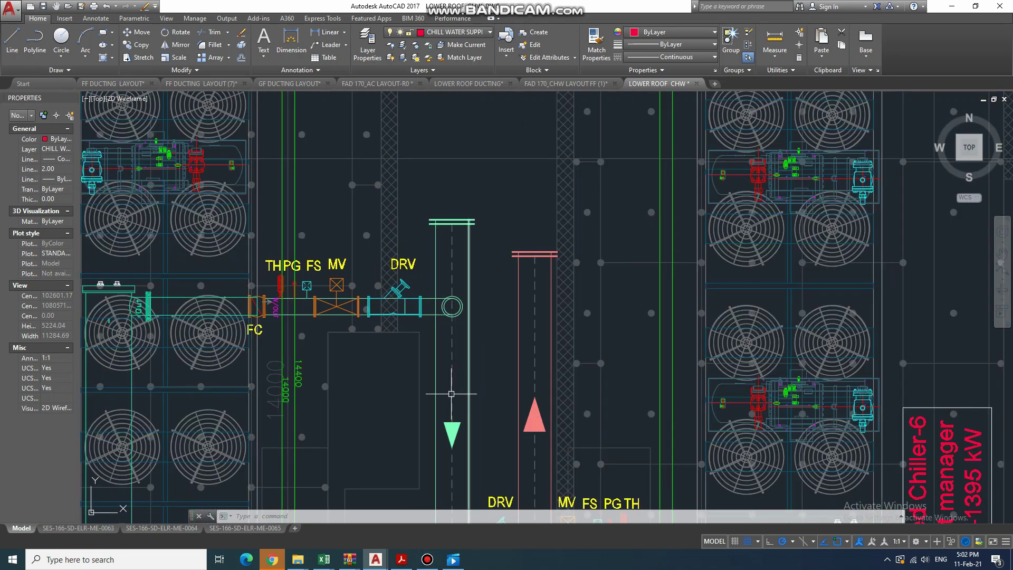
mouse_move(451, 393)
middle_down()
mouse_move(426, 200)
mouse_move(446, 211)
mouse_move(436, 196)
middle_up()
scroll(426, 201, down, 2)
middle_drag(436, 412, 446, 193)
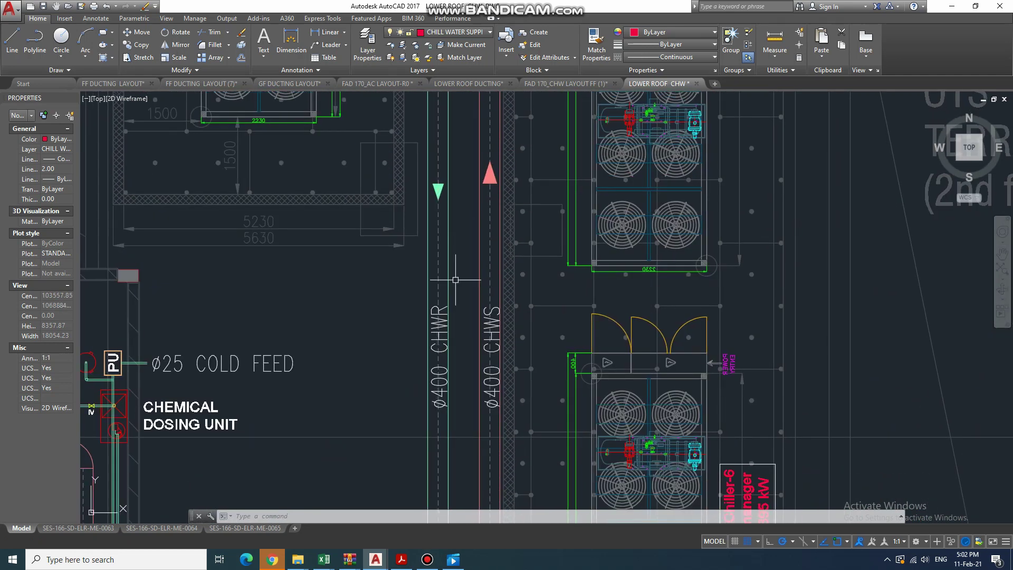
- Close in on the pump room's ø200 bypass and motorized modulating valve between the ø400 mains
scroll(448, 407, down, 4)
middle_drag(448, 401, 449, 344)
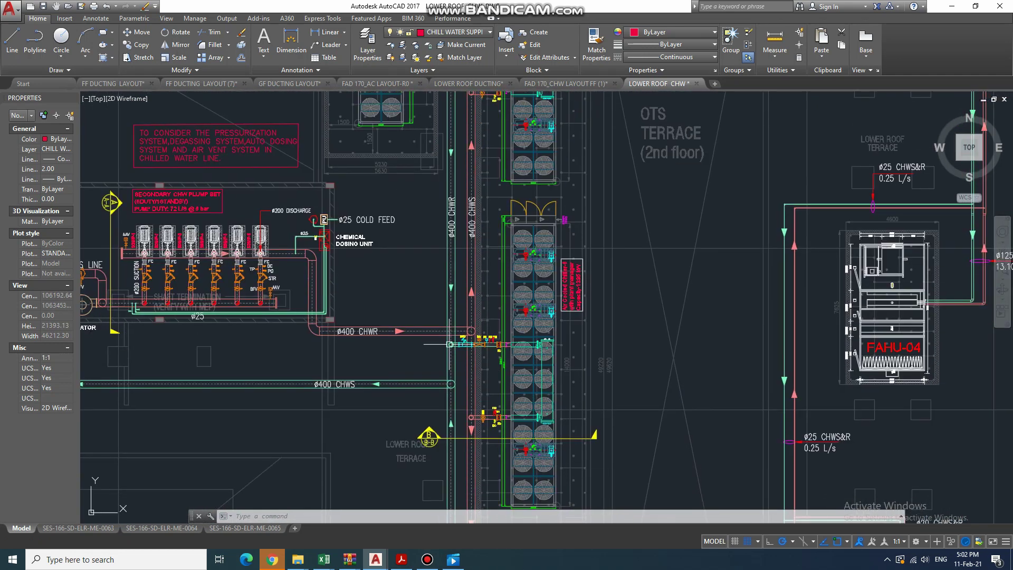
middle_drag(366, 386, 647, 382)
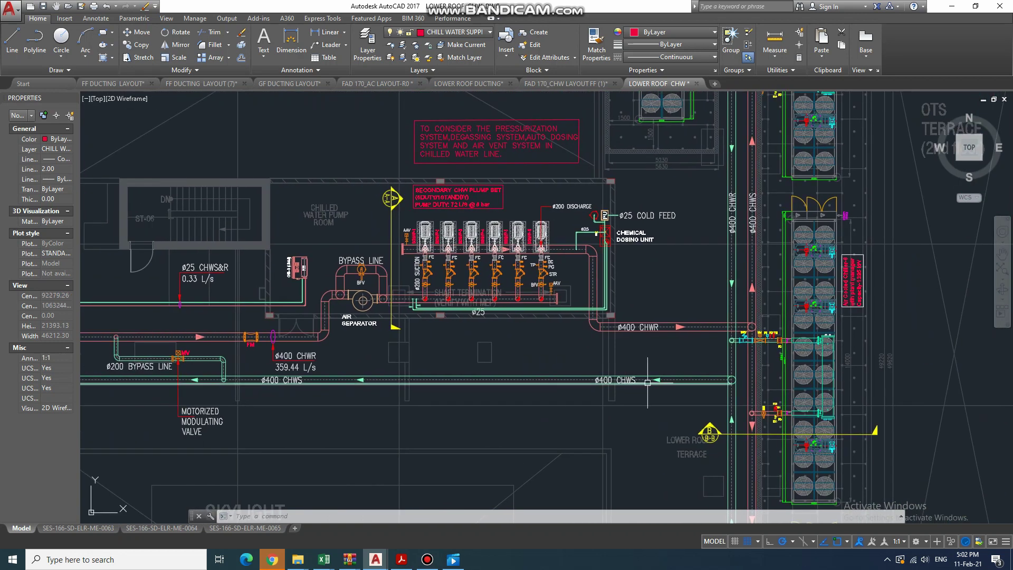
middle_drag(392, 366, 597, 355)
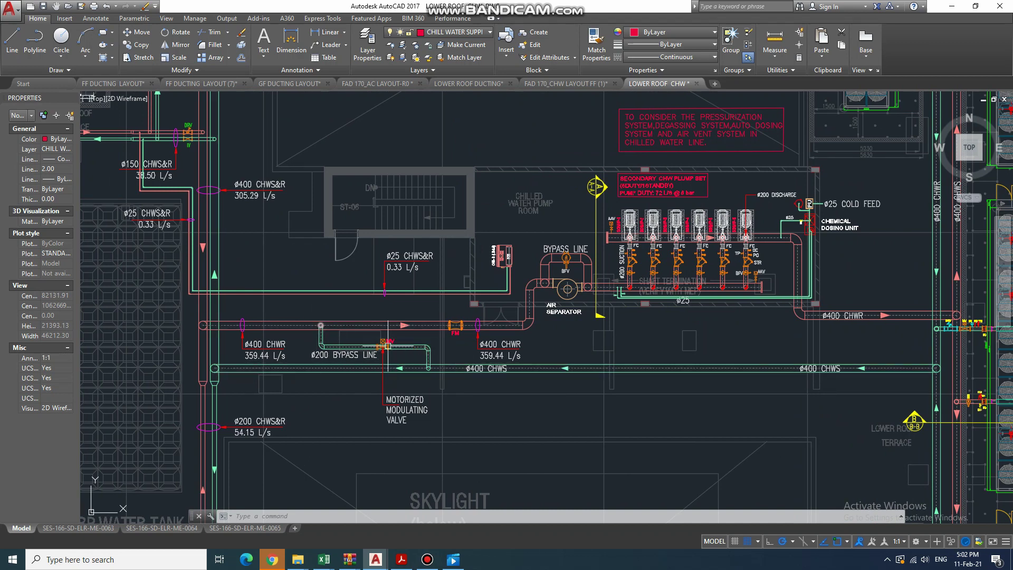
scroll(386, 345, up, 2)
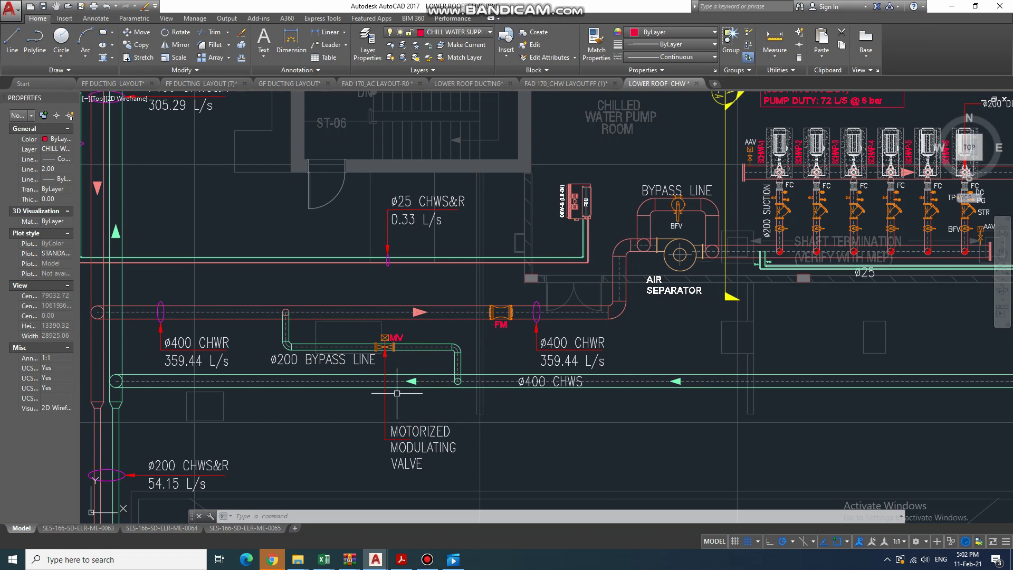
- Zoom in on the FM flow meter on the ø400 CHWR line, then back out
scroll(387, 341, up, 2)
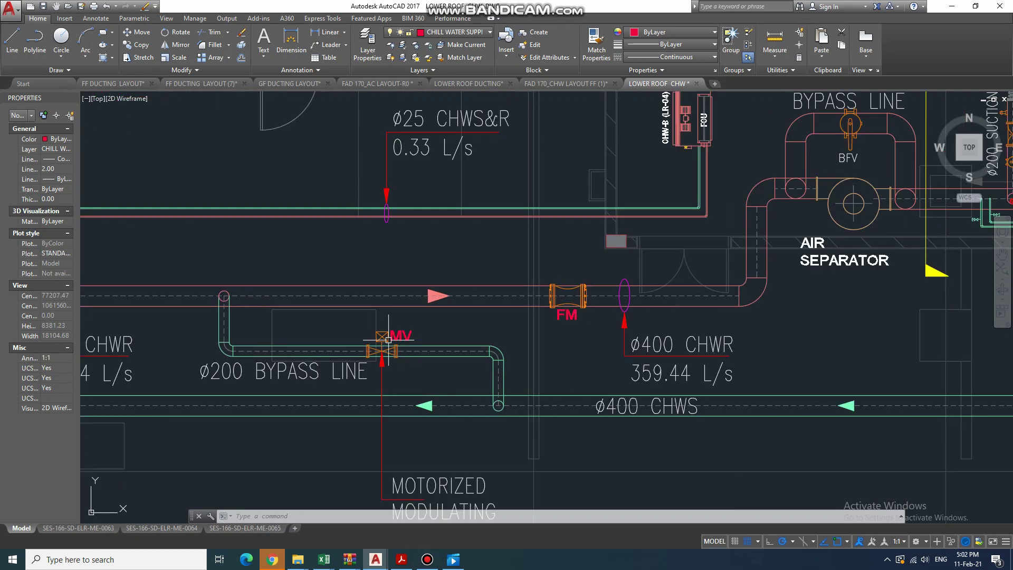
mouse_move(388, 339)
scroll(386, 339, up, 2)
scroll(385, 339, down, 2)
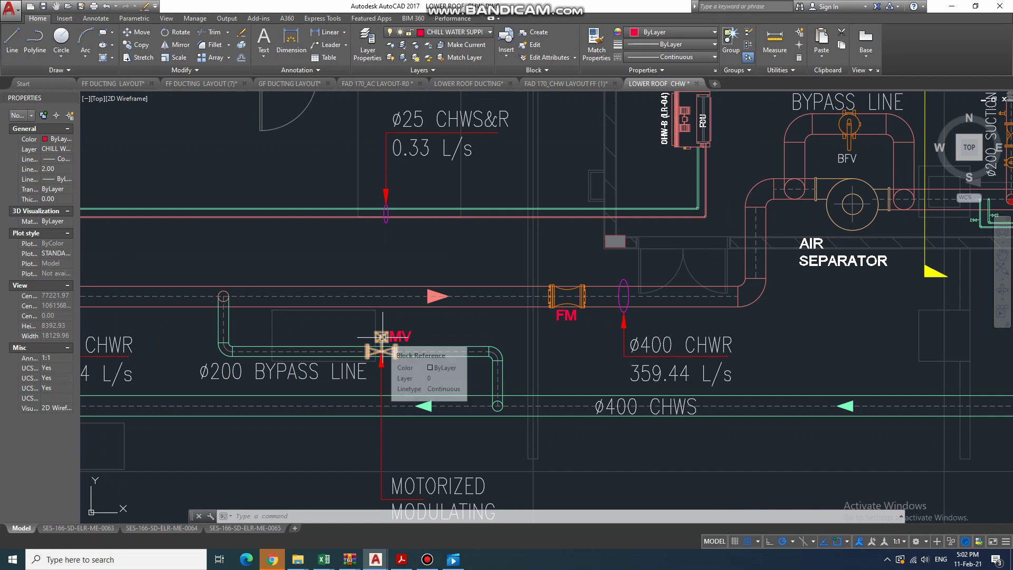
scroll(383, 338, down, 4)
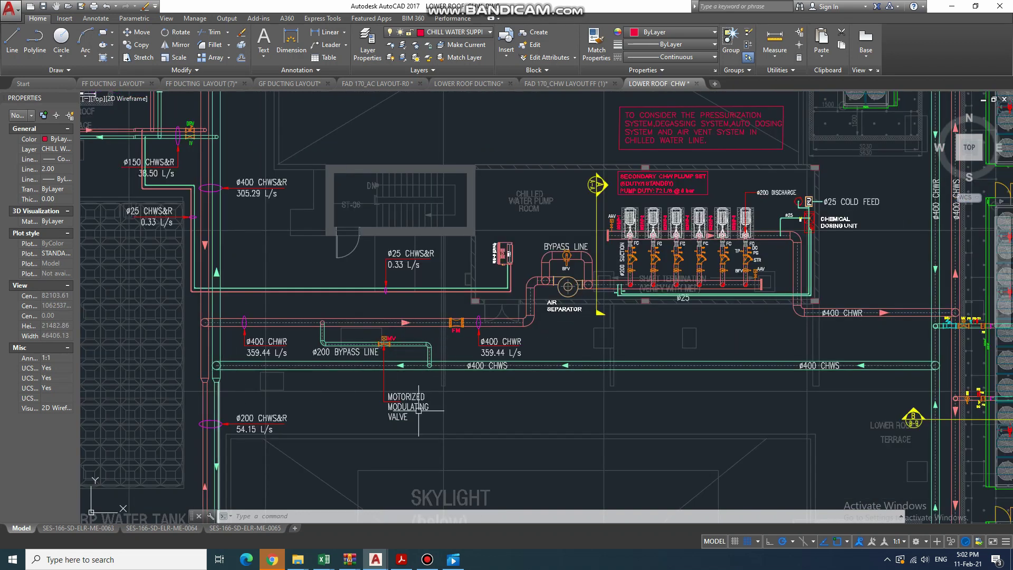
- Pan and zoom over to the air separator and pump room with its bypass line
middle_drag(466, 365, 451, 440)
scroll(451, 417, up, 8)
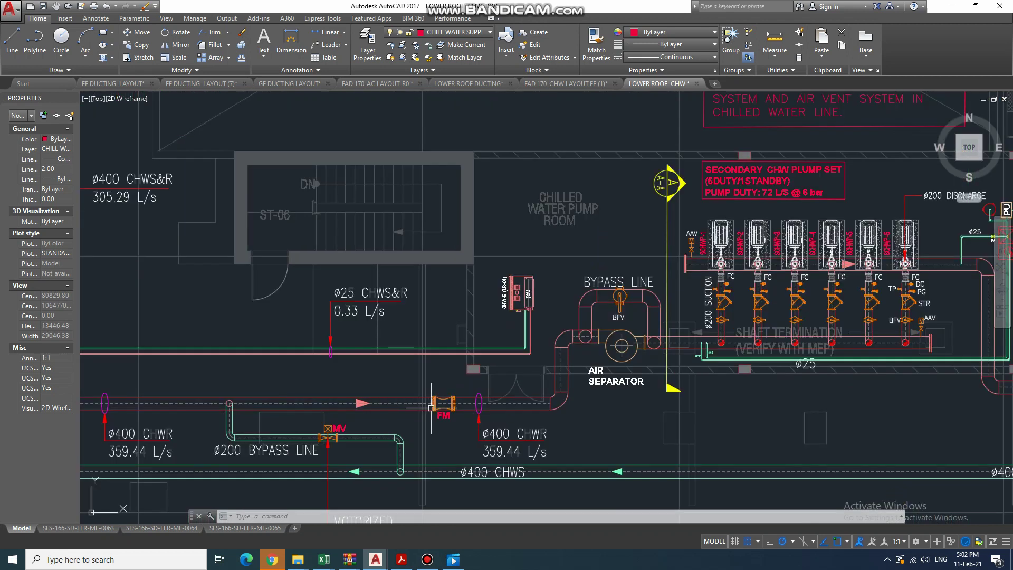
scroll(451, 414, down, 4)
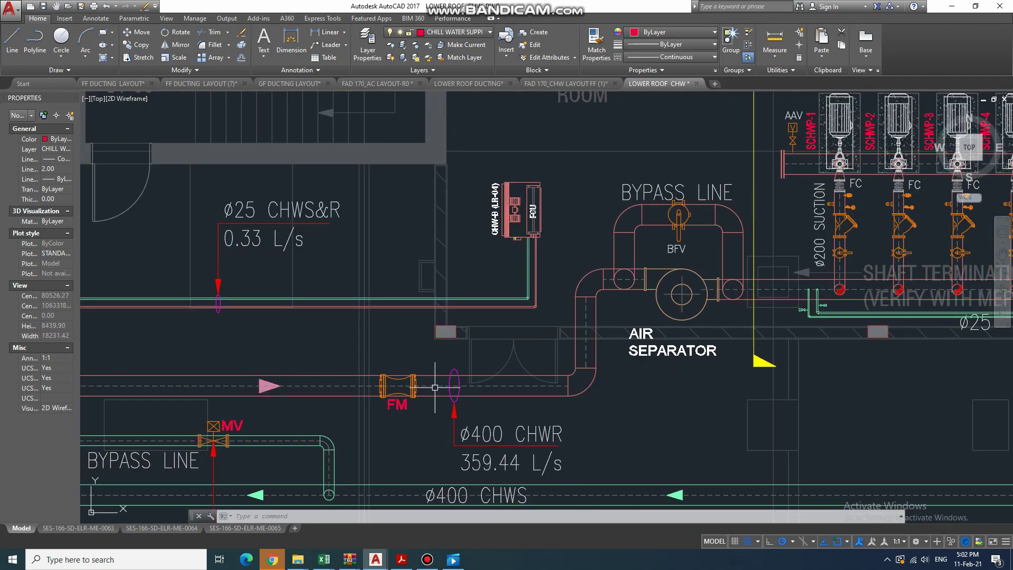
scroll(393, 404, up, 4)
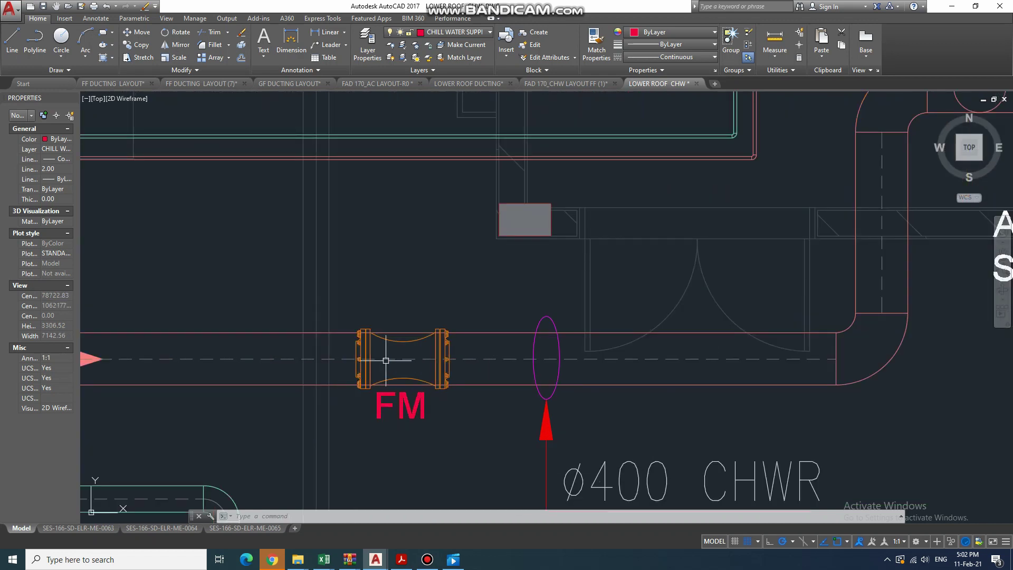
scroll(382, 418, down, 2)
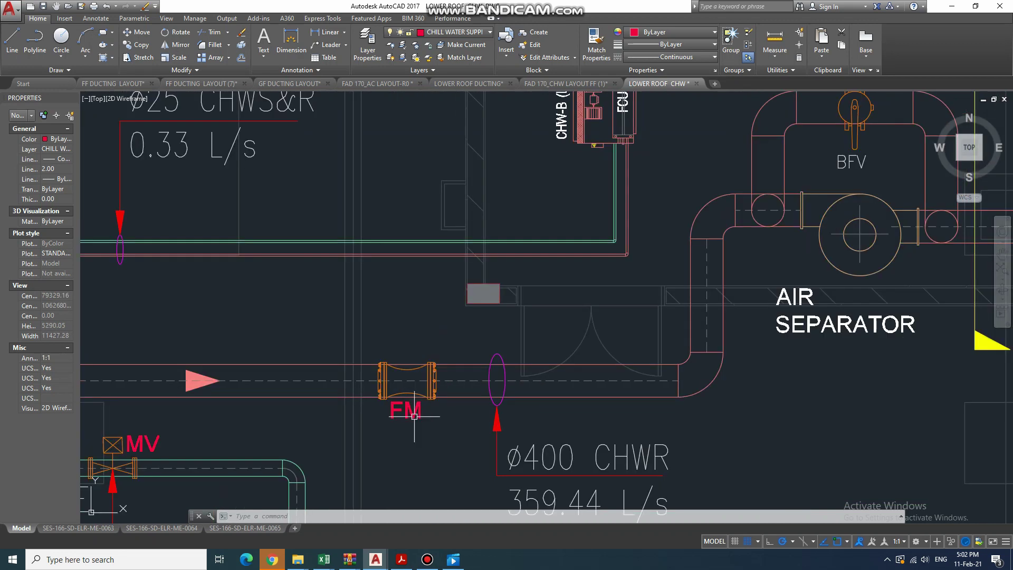
middle_drag(642, 423, 477, 422)
scroll(469, 422, down, 2)
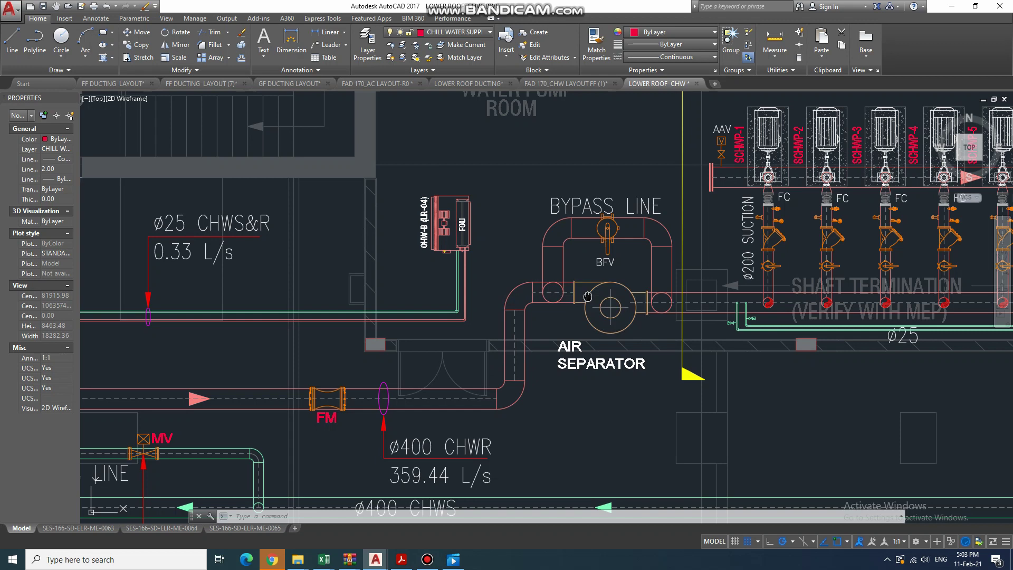
- Pan across the six SCHWP pump labels, then zoom out to the whole lower-roof plan
middle_drag(575, 295, 483, 341)
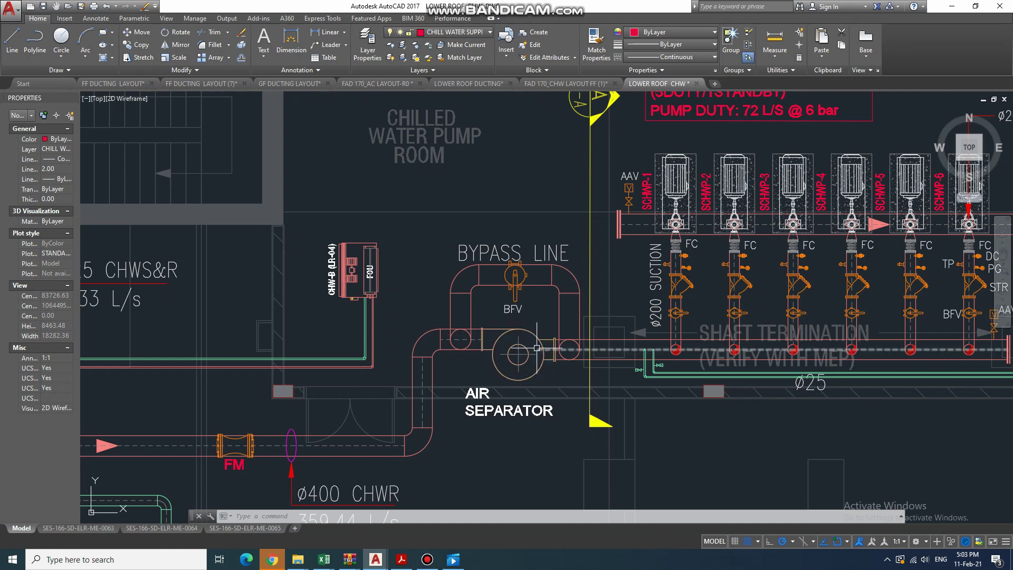
middle_drag(583, 359, 499, 375)
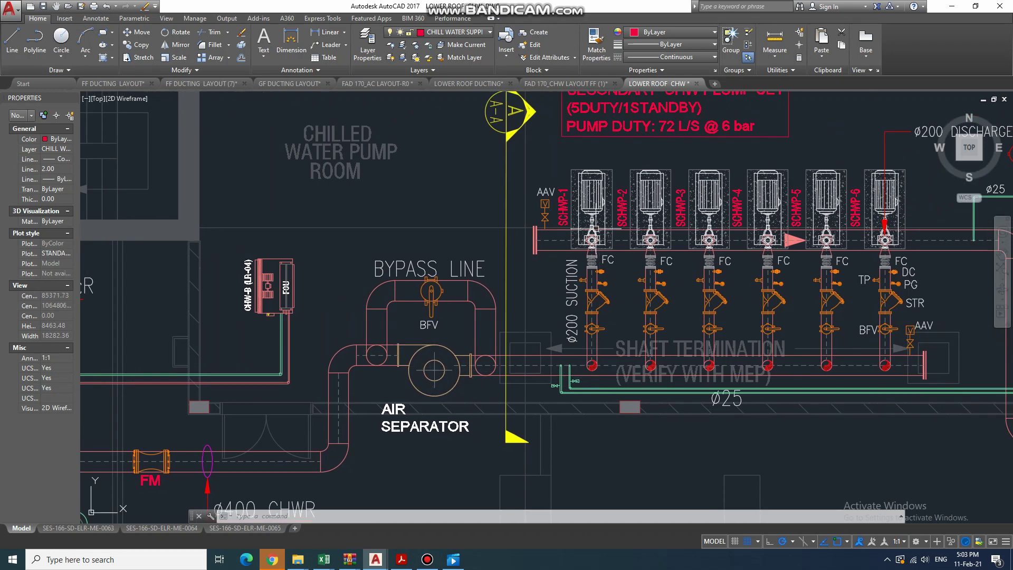
scroll(451, 328, down, 8)
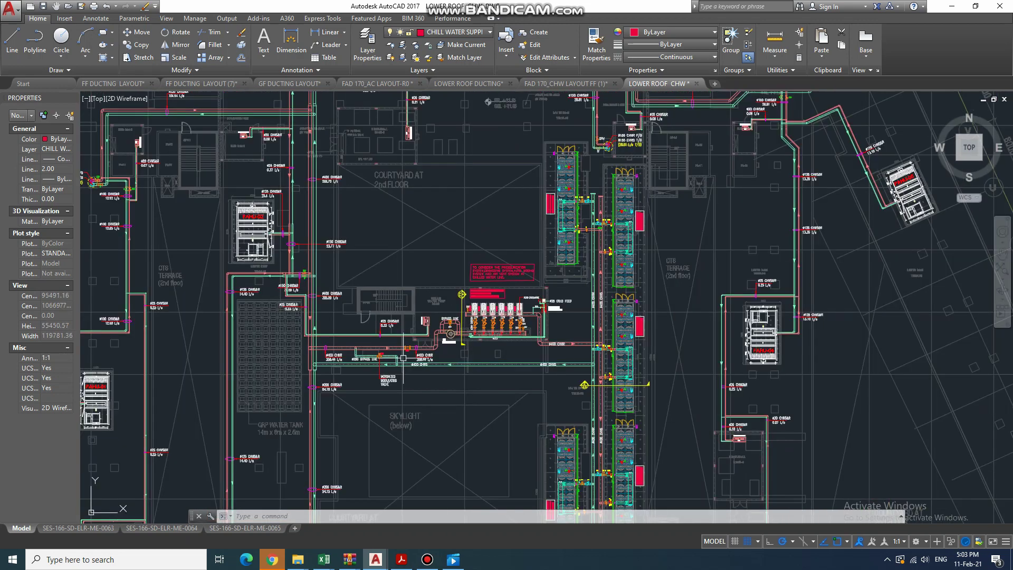
- Recentre the plan and zoom in on the DRV and IV valves of the FAHU-02 branch
middle_drag(310, 357, 413, 375)
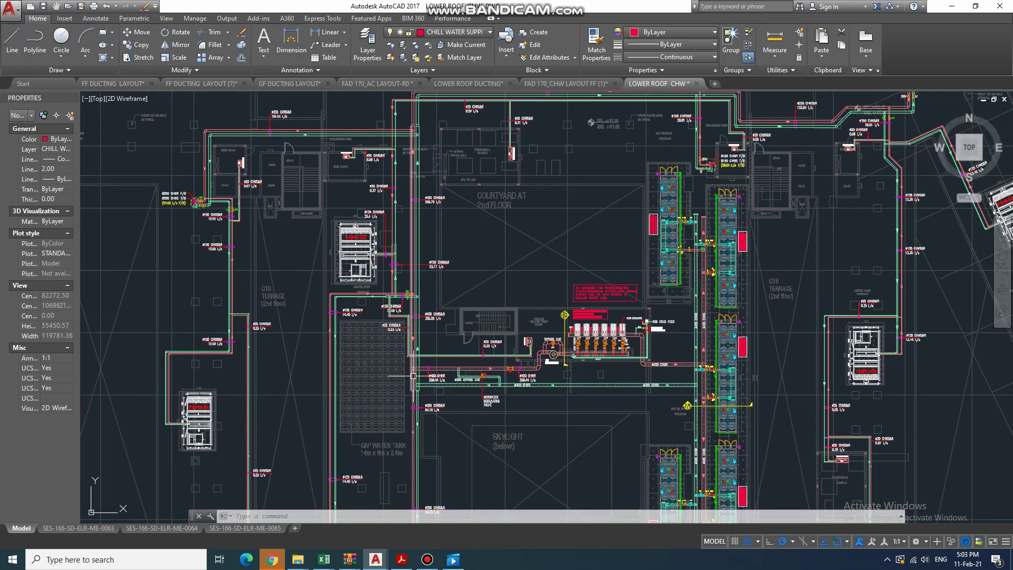
scroll(413, 375, up, 4)
middle_drag(421, 210, 427, 359)
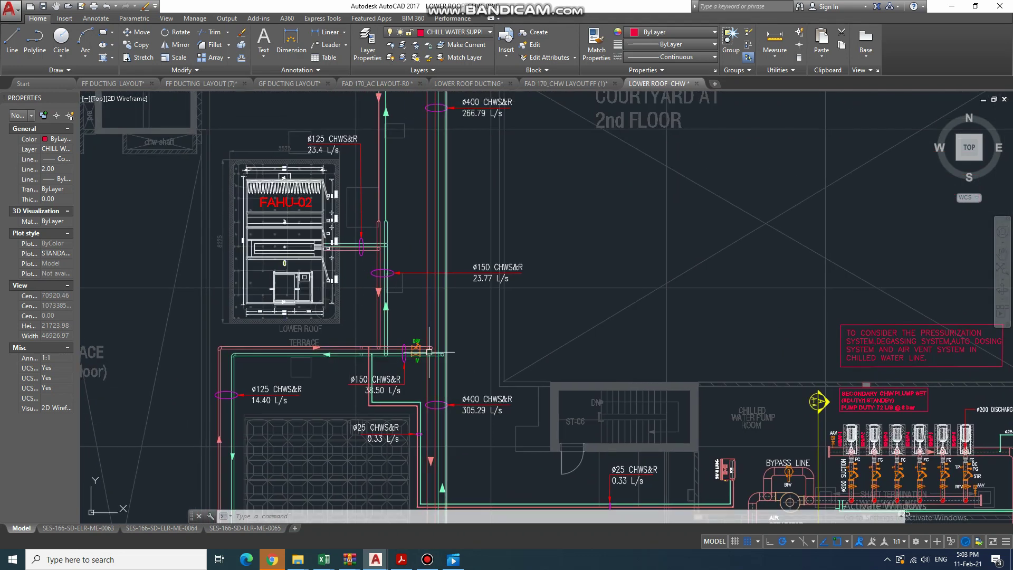
scroll(429, 352, up, 2)
scroll(447, 356, up, 4)
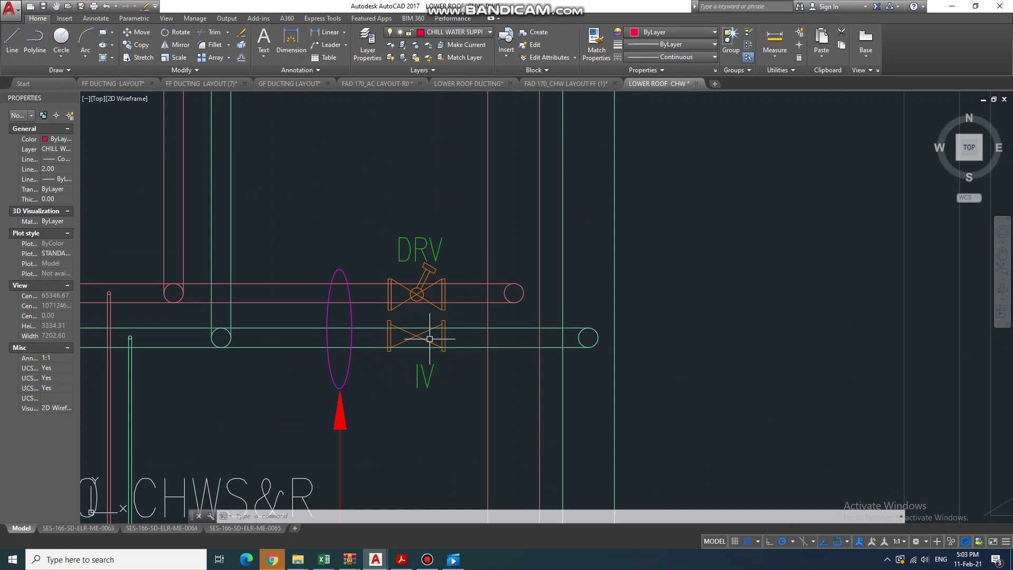
scroll(445, 356, down, 2)
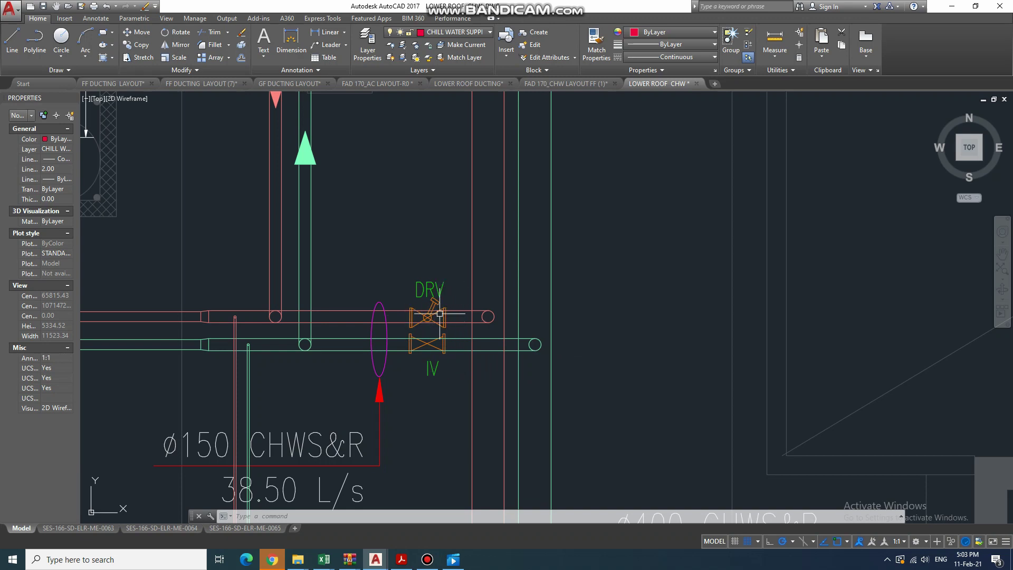
scroll(433, 302, down, 2)
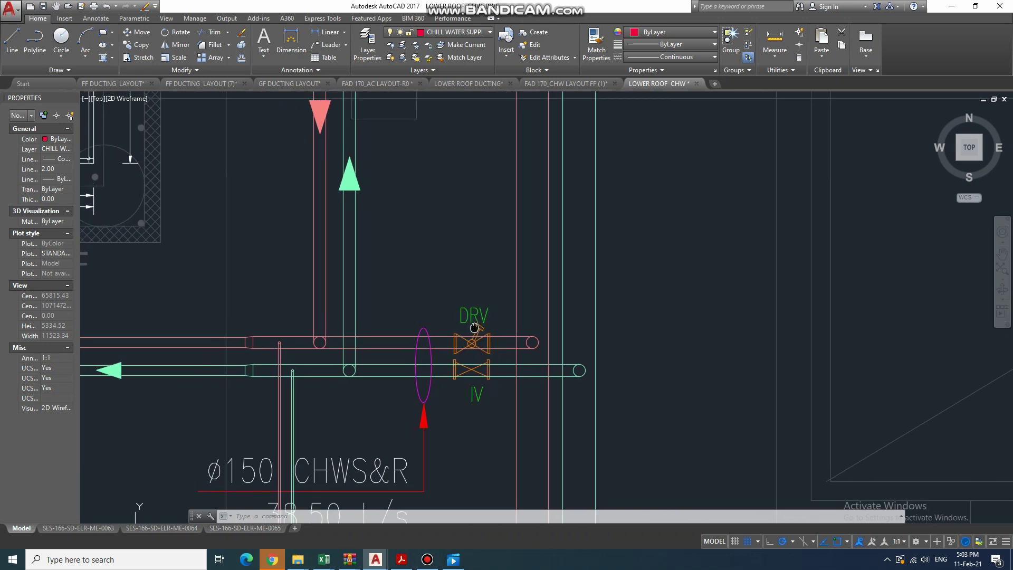
scroll(481, 363, down, 2)
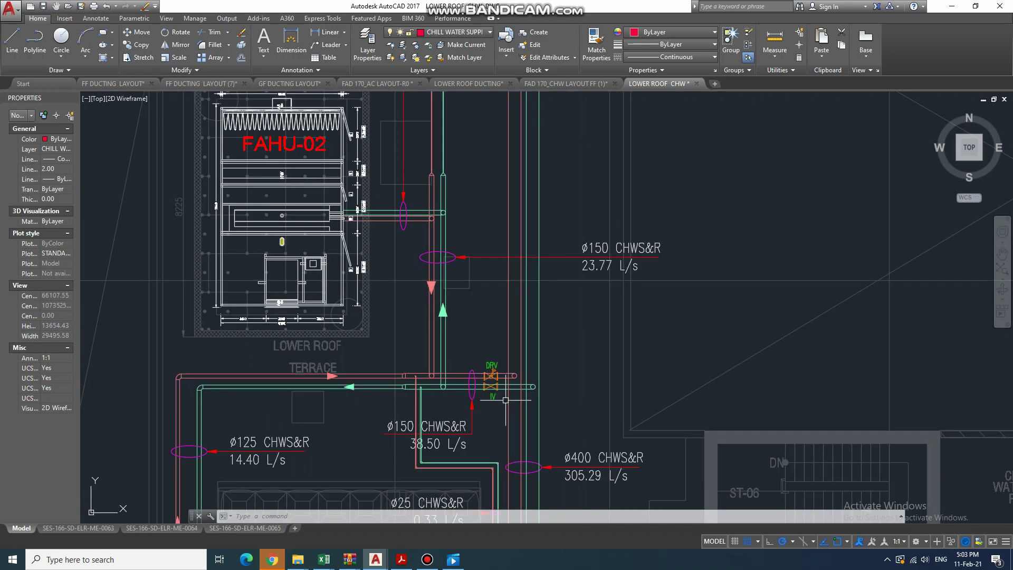
- Inspect the ø125 CHWS&R connection into FAHU-02, down to the LOWER ROOF label
middle_drag(414, 217, 437, 330)
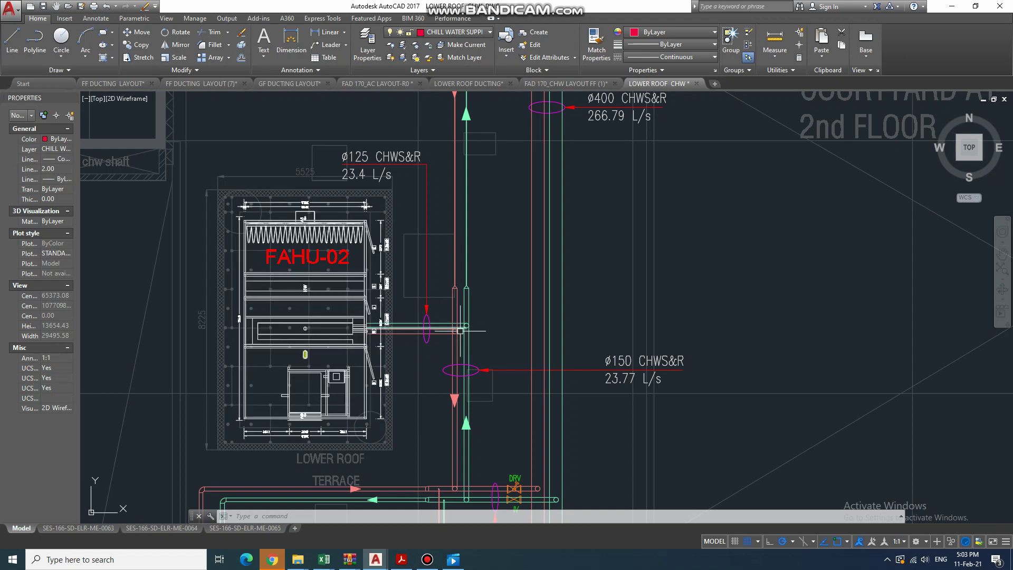
scroll(460, 329, up, 4)
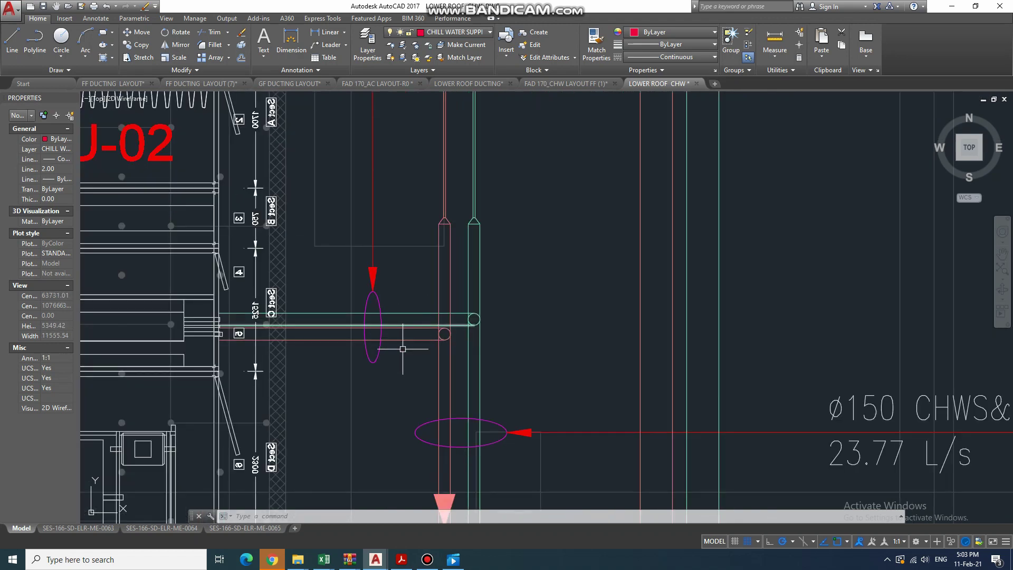
scroll(255, 319, down, 2)
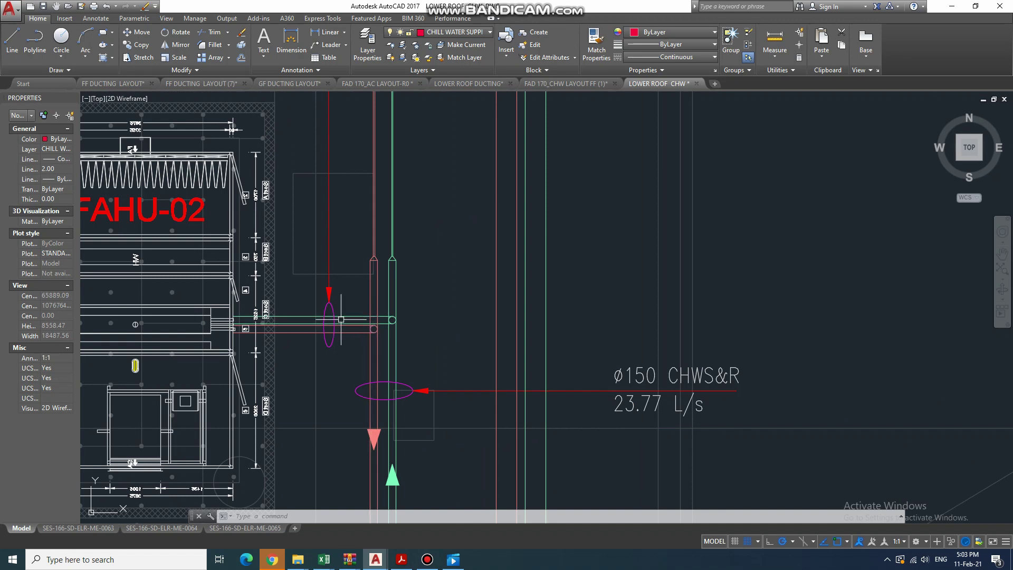
mouse_move(364, 336)
middle_down()
mouse_move(434, 259)
mouse_move(377, 324)
mouse_move(398, 305)
middle_up()
scroll(349, 336, down, 3)
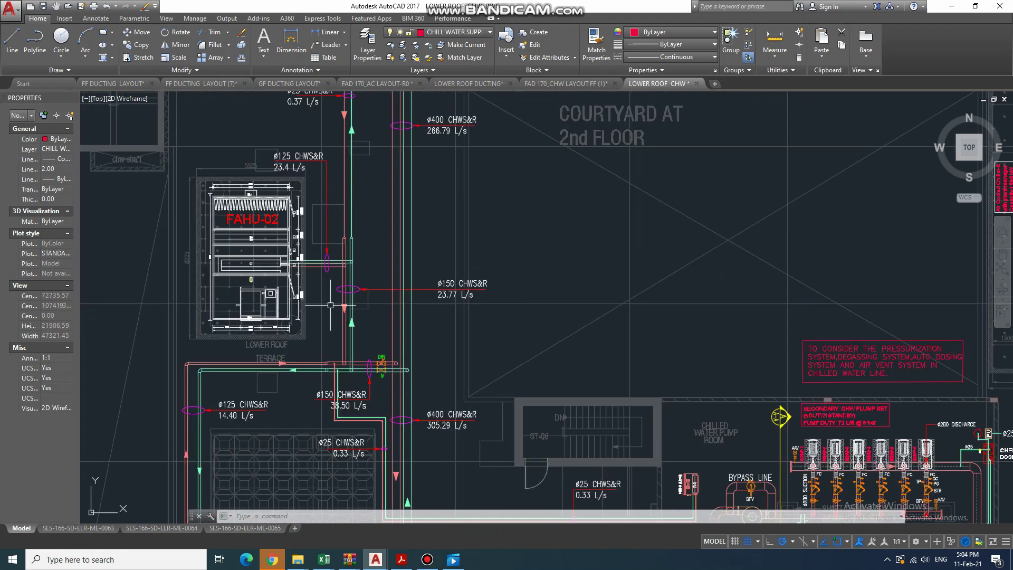
- Pan down past the skylight, water tank and pump room to FAHU-03's equipment row
middle_drag(380, 359, 388, 209)
scroll(352, 329, down, 2)
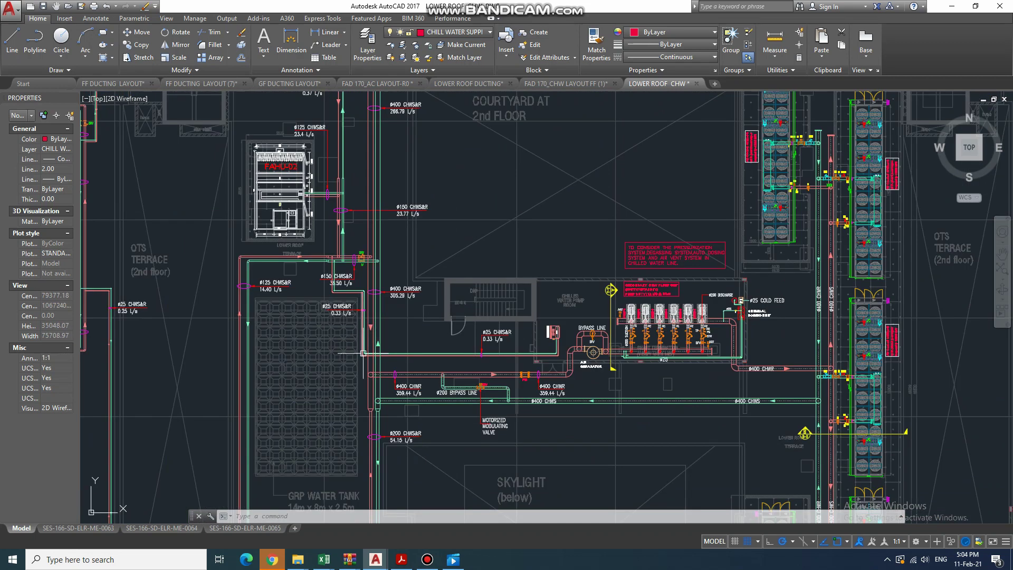
middle_drag(363, 353, 348, 177)
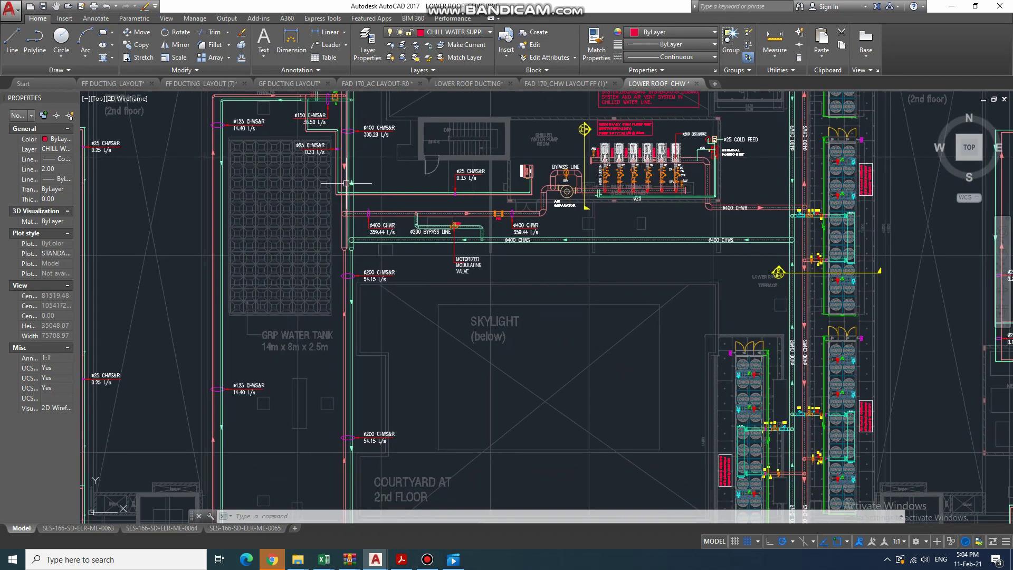
middle_drag(362, 379, 353, 213)
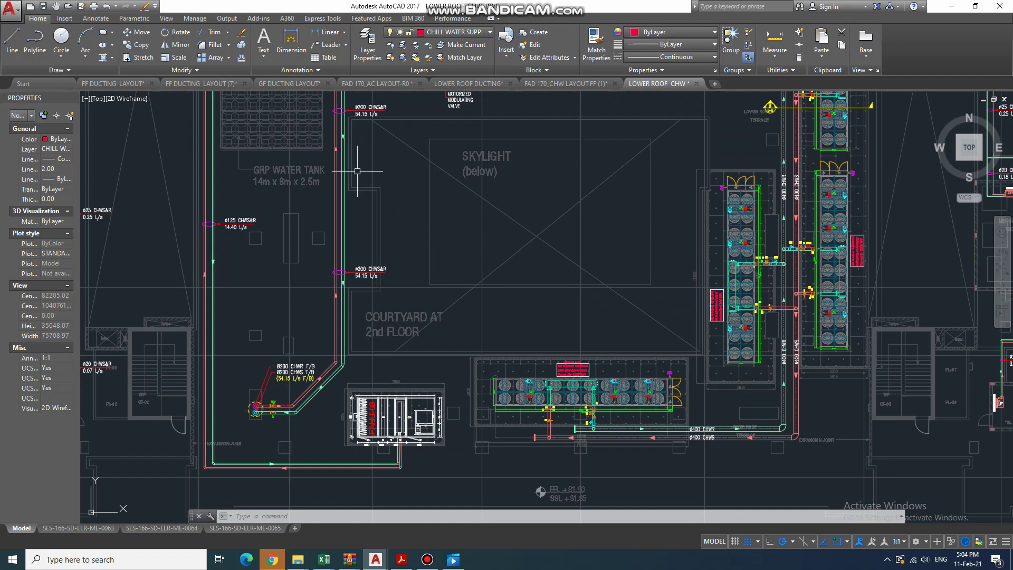
middle_drag(357, 171, 368, 297)
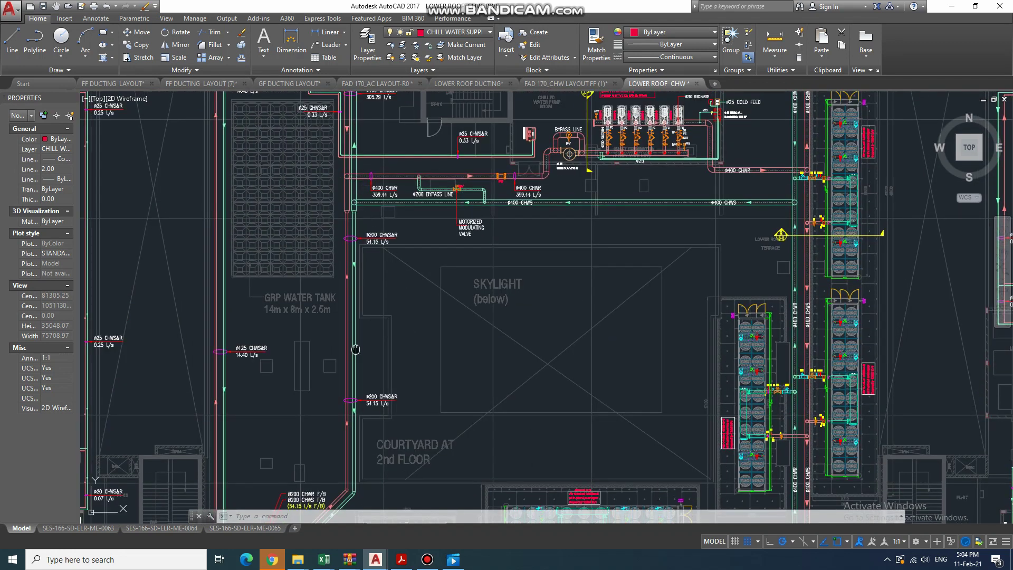
middle_drag(355, 349, 376, 185)
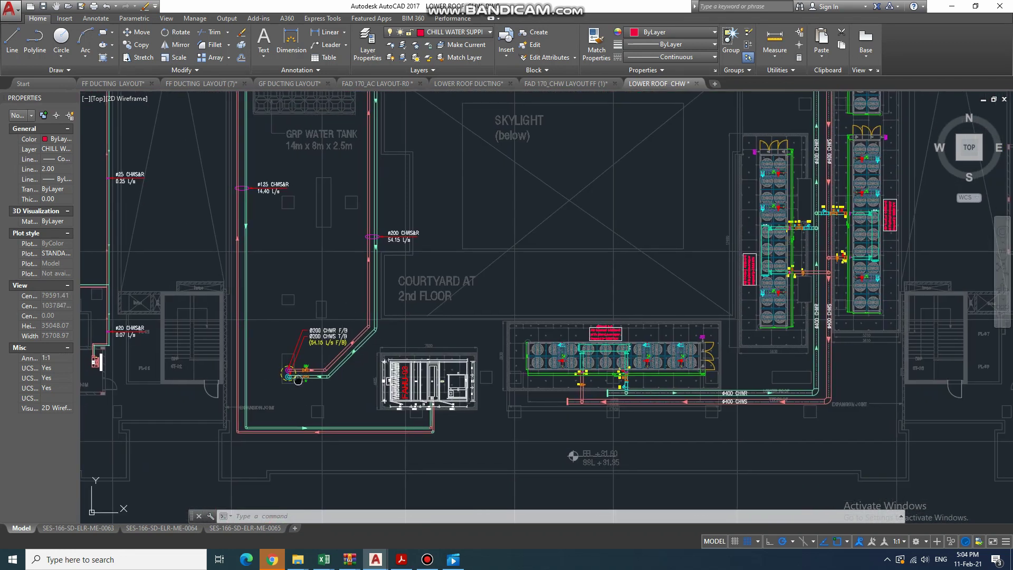
- Zoom in on the DRV and IV valves on FAHU-03's Ø200 CHWS and CHWR lines
scroll(285, 384, up, 6)
scroll(343, 384, up, 2)
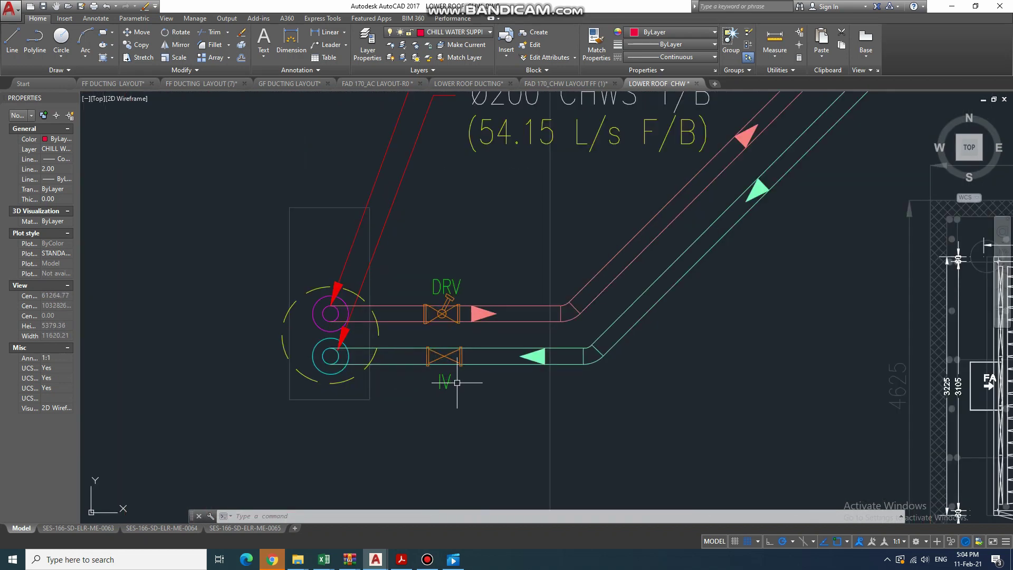
scroll(463, 289, down, 2)
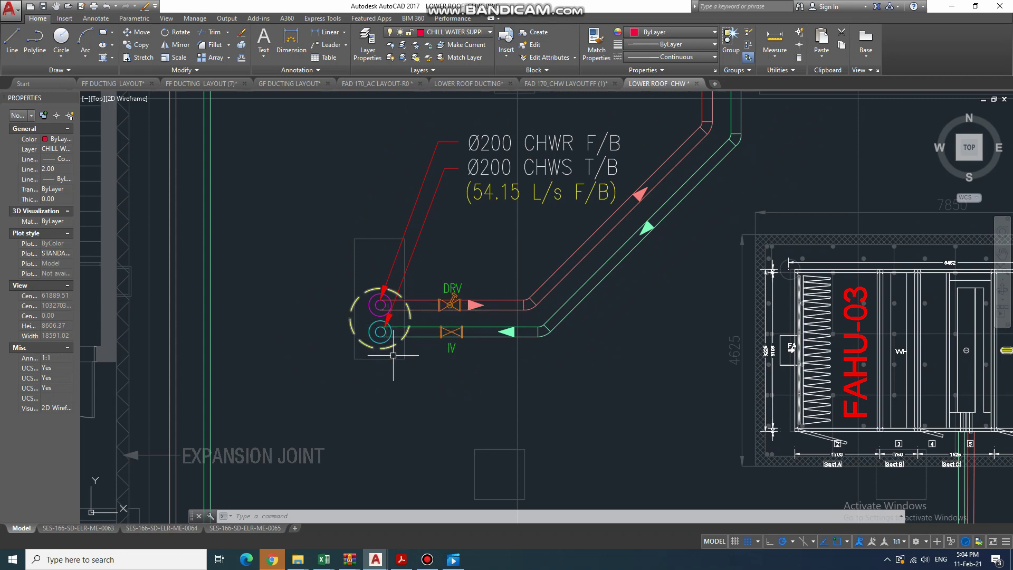
scroll(370, 332, down, 3)
scroll(355, 304, down, 2)
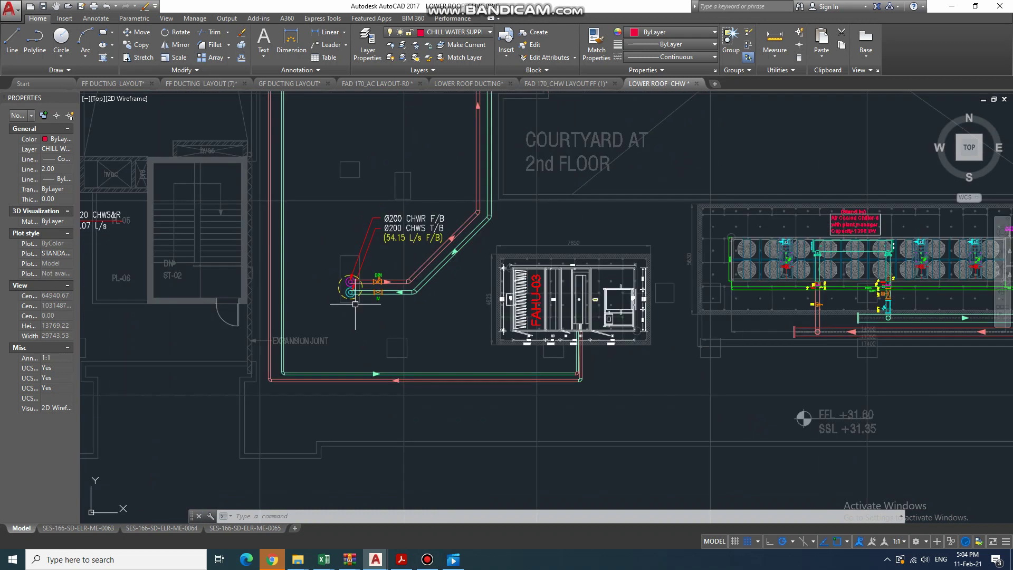
- Zoom back out to the whole drawing showing the skylight, water tank and chiller rows
mouse_move(368, 309)
middle_down()
mouse_move(328, 272)
mouse_move(335, 312)
middle_up()
scroll(337, 371, down, 2)
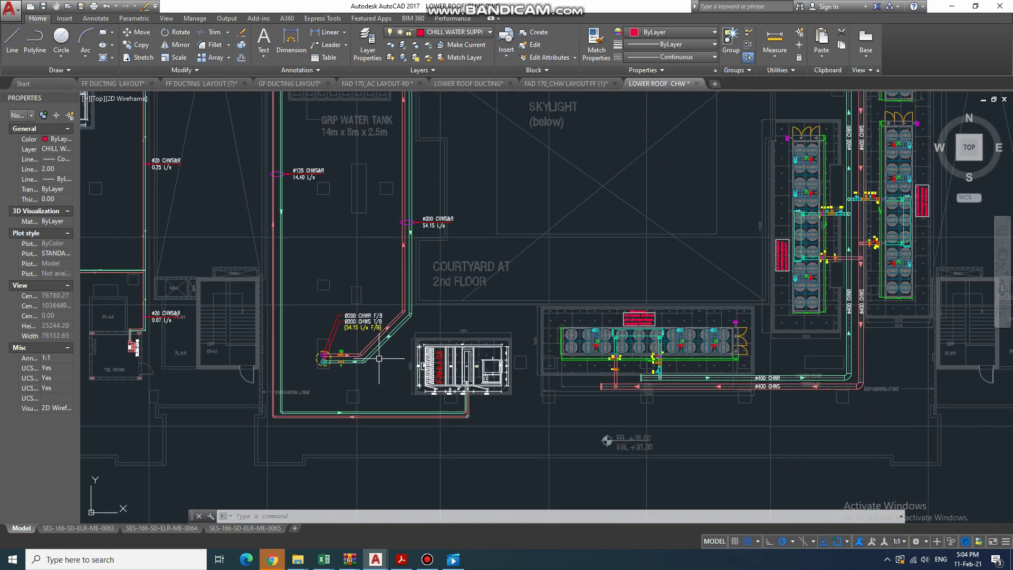
scroll(383, 295, down, 5)
scroll(391, 443, up, 2)
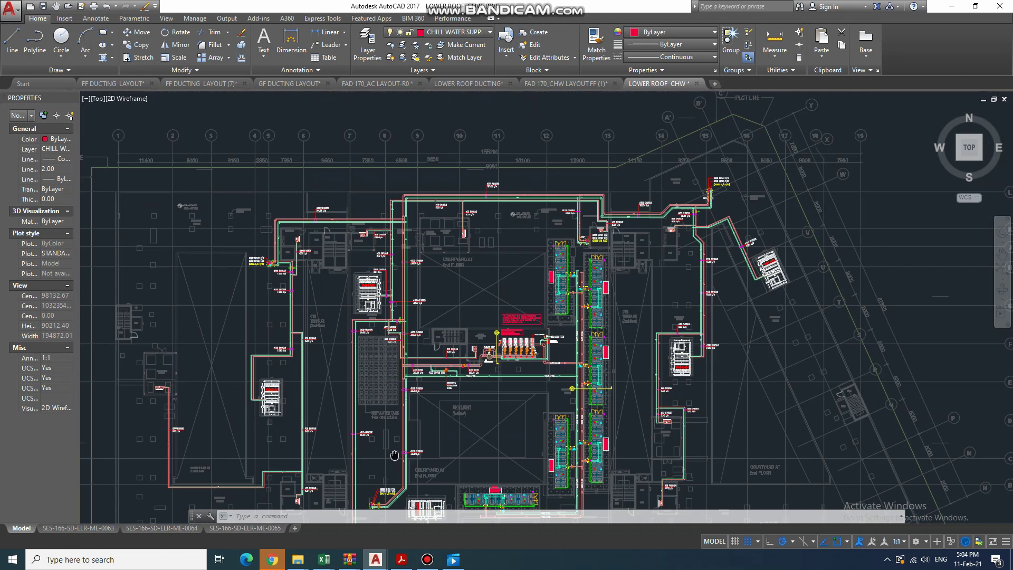
- Show the Ø250 branch valves and the ø100 branches to their right, then zoom out
scroll(277, 317, up, 8)
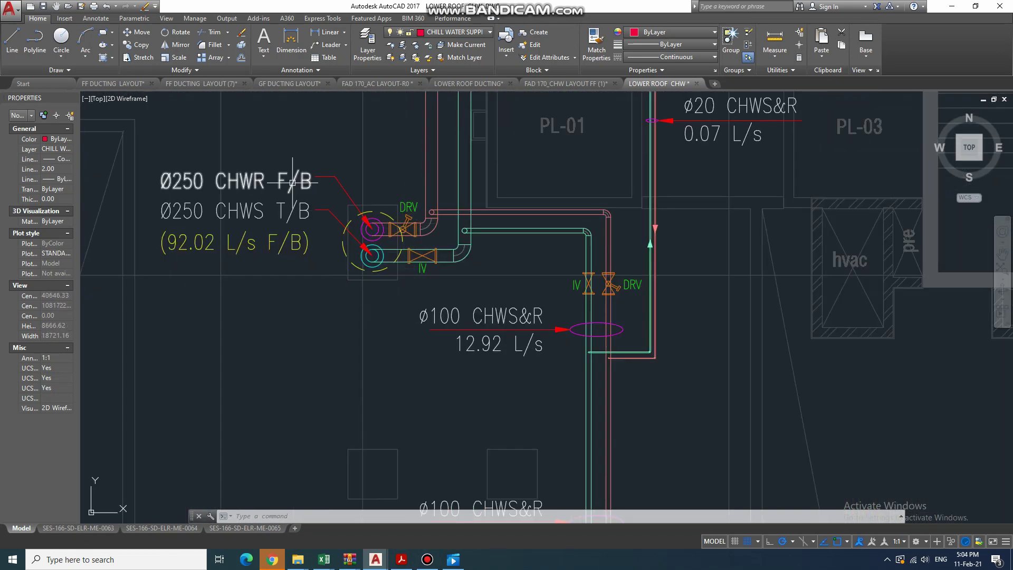
middle_drag(180, 181, 198, 213)
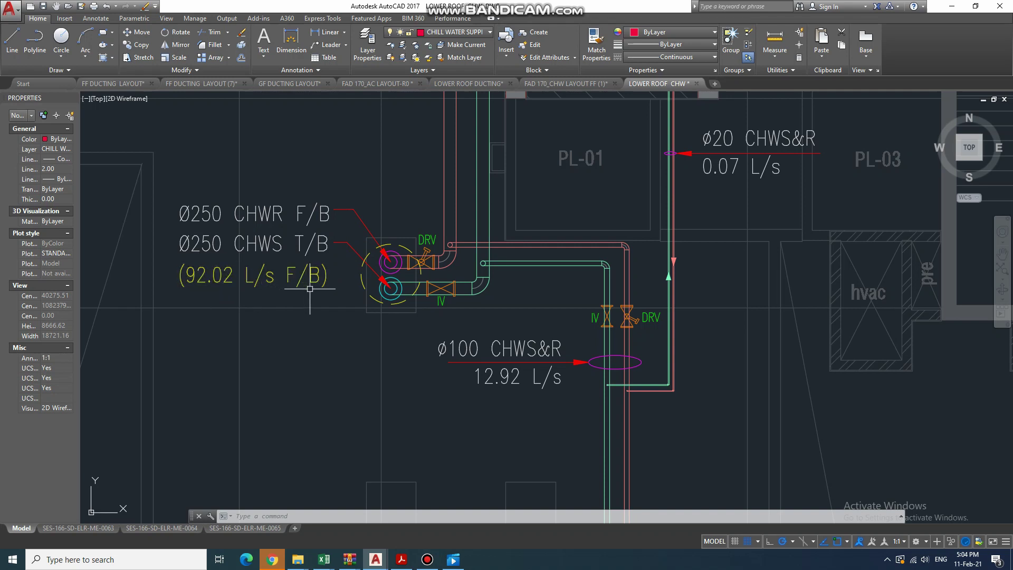
middle_drag(502, 349, 388, 349)
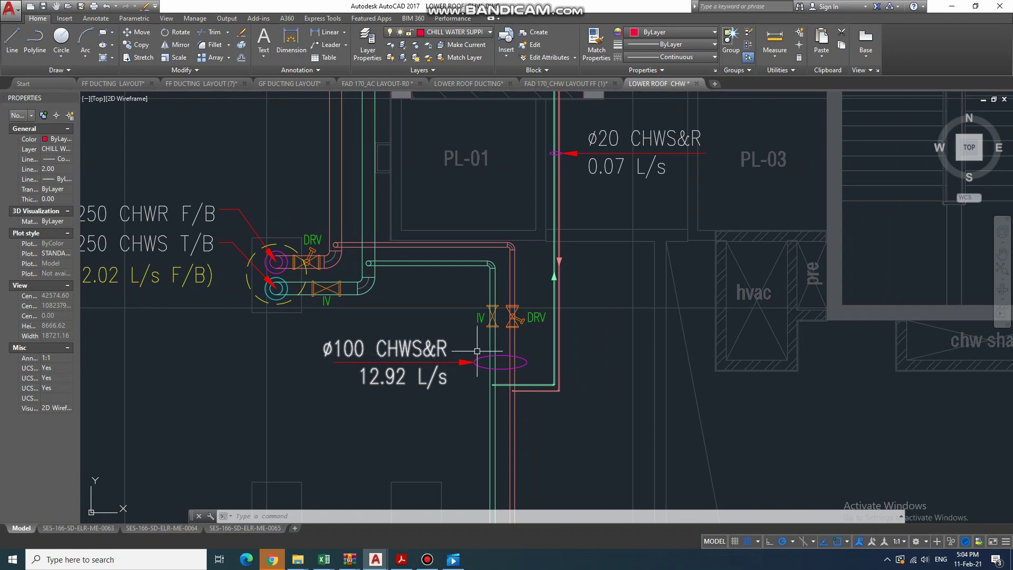
scroll(496, 348, down, 4)
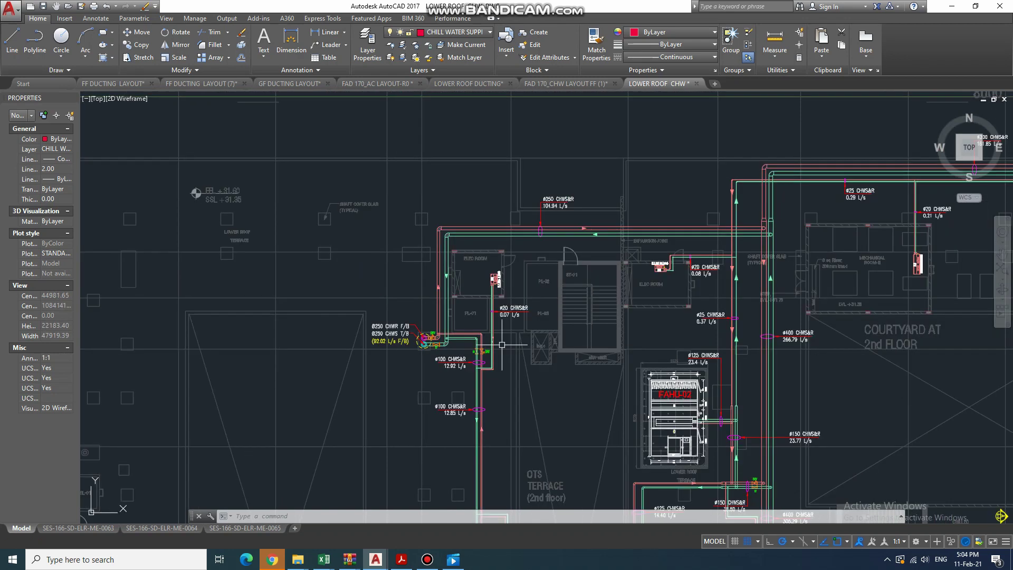
- Zoom into the chilled water pump set and its suction valves in the pump room
mouse_move(839, 497)
middle_down()
mouse_move(551, 347)
mouse_move(488, 336)
middle_up()
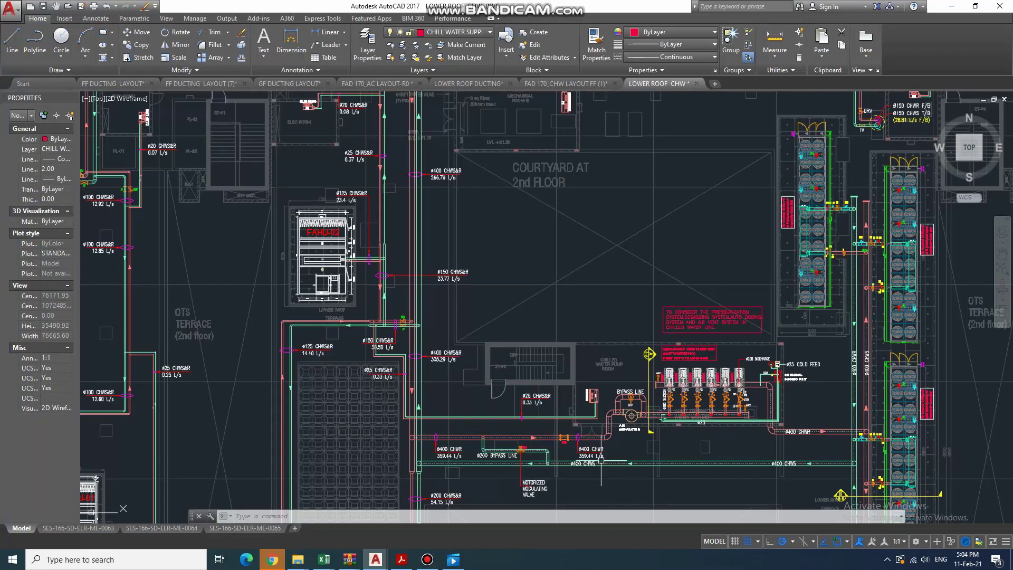
scroll(601, 460, up, 4)
middle_drag(695, 476, 389, 312)
scroll(677, 387, up, 1)
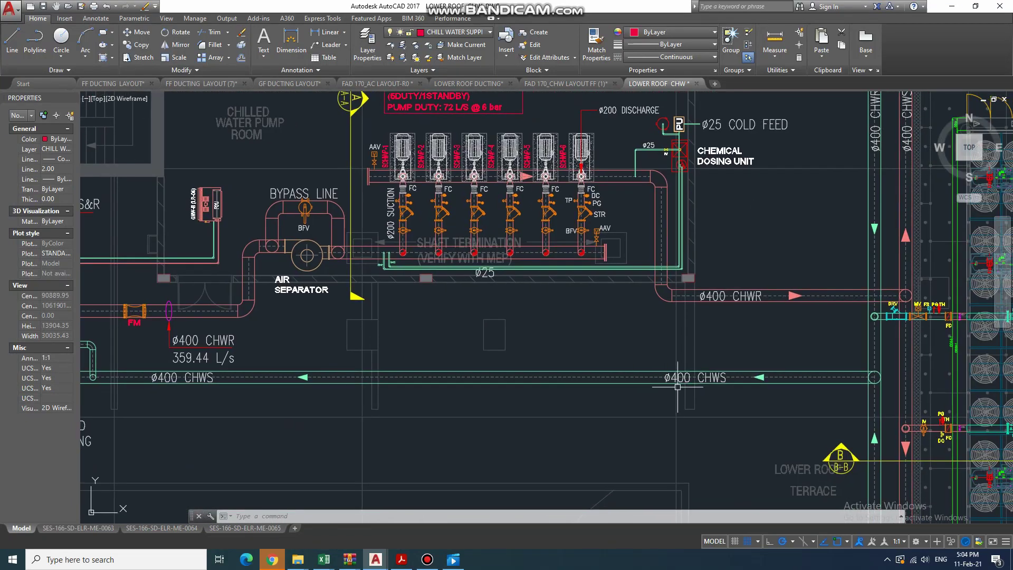
scroll(678, 386, up, 6)
scroll(687, 378, down, 8)
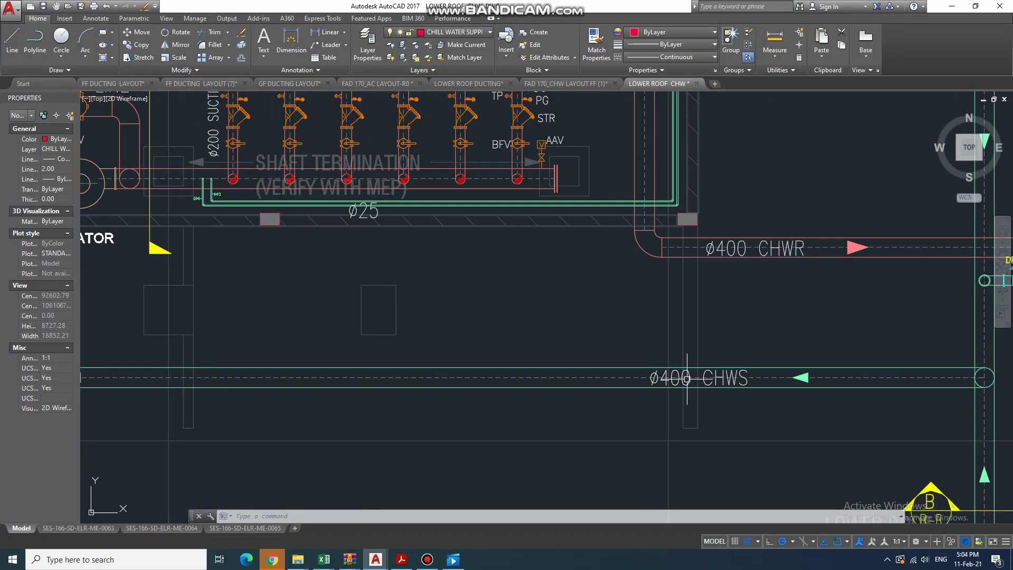
scroll(533, 291, up, 8)
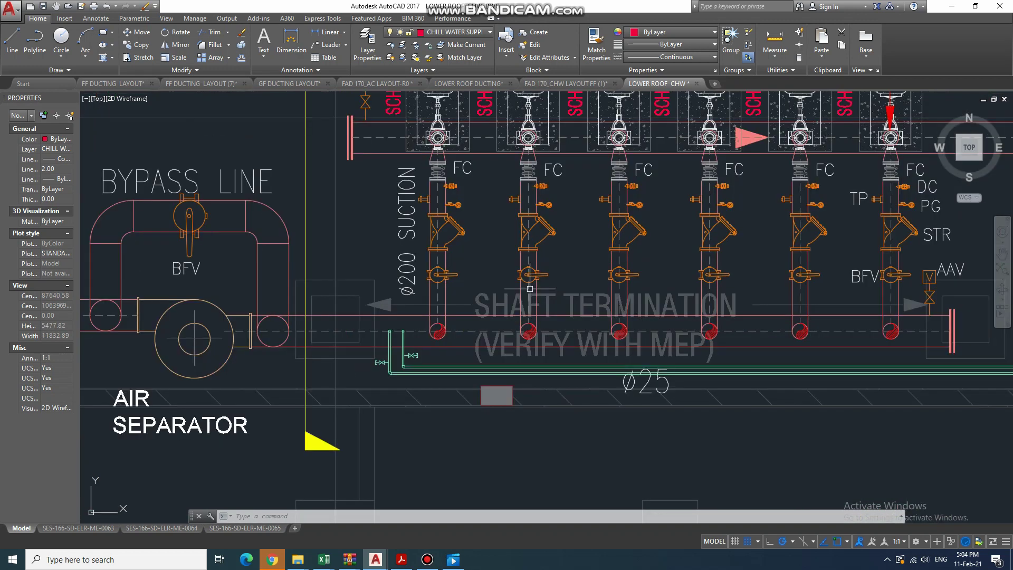
middle_drag(380, 299, 420, 369)
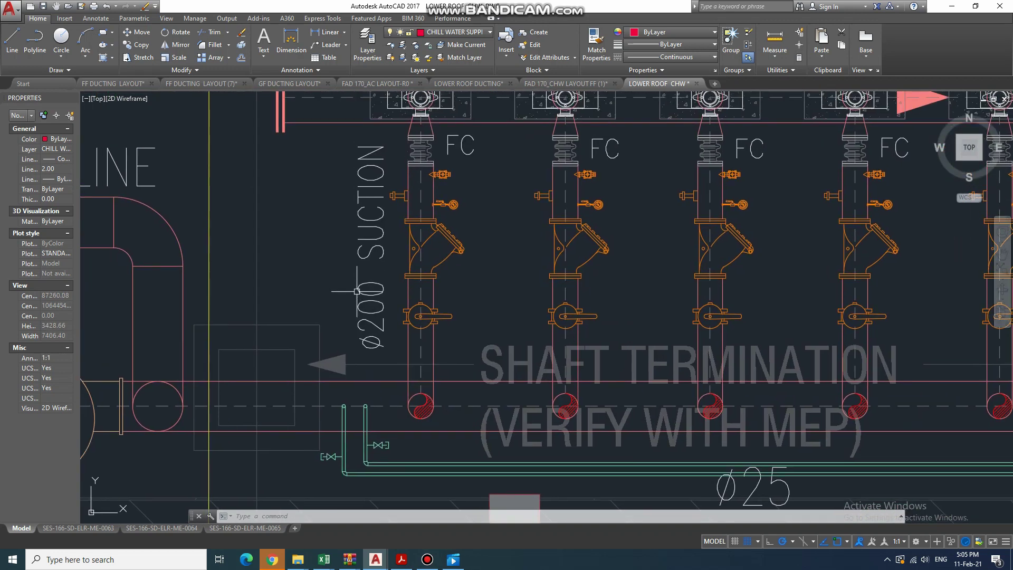
scroll(379, 296, down, 8)
- Zoom in on the 1395 kW Chiller-6 branch with its 350ø valves and fittings
middle_drag(770, 290, 569, 276)
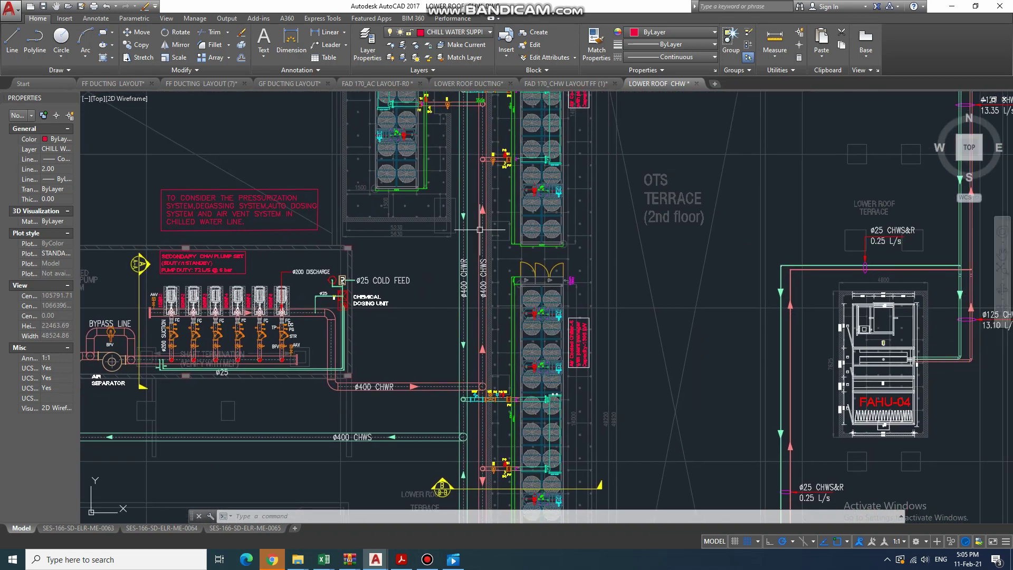
mouse_move(446, 95)
middle_down()
mouse_move(412, 158)
mouse_move(473, 339)
middle_up()
scroll(484, 336, up, 4)
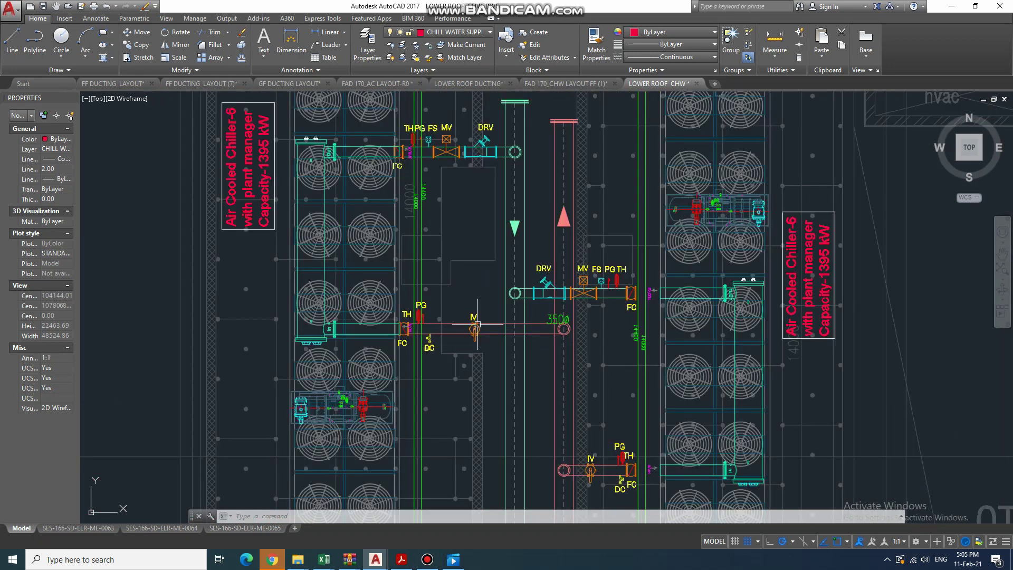
scroll(477, 324, down, 3)
scroll(518, 330, up, 5)
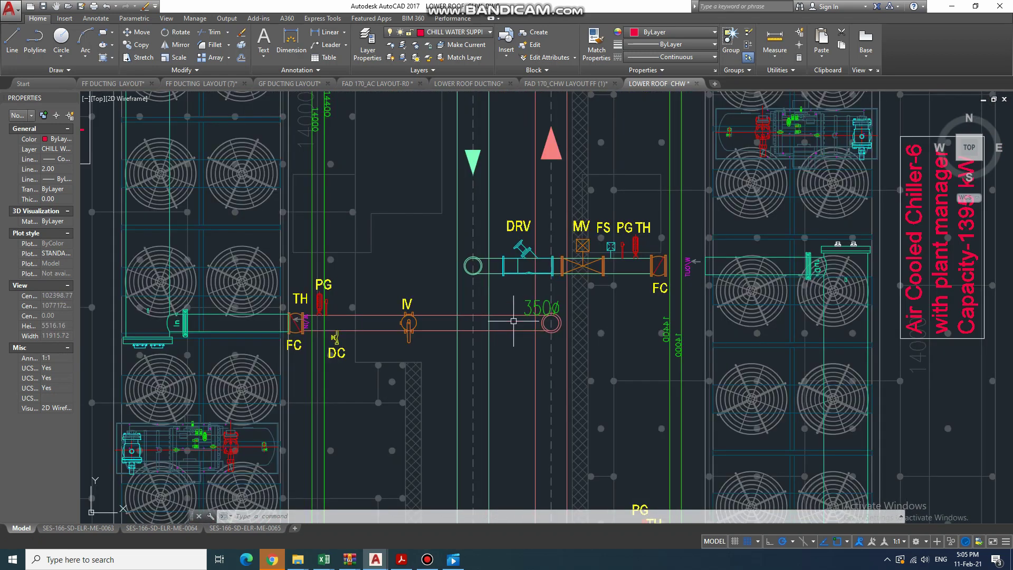
- Begin a linear dimension at the 350ø chiller pipe, then cancel it
click(291, 39)
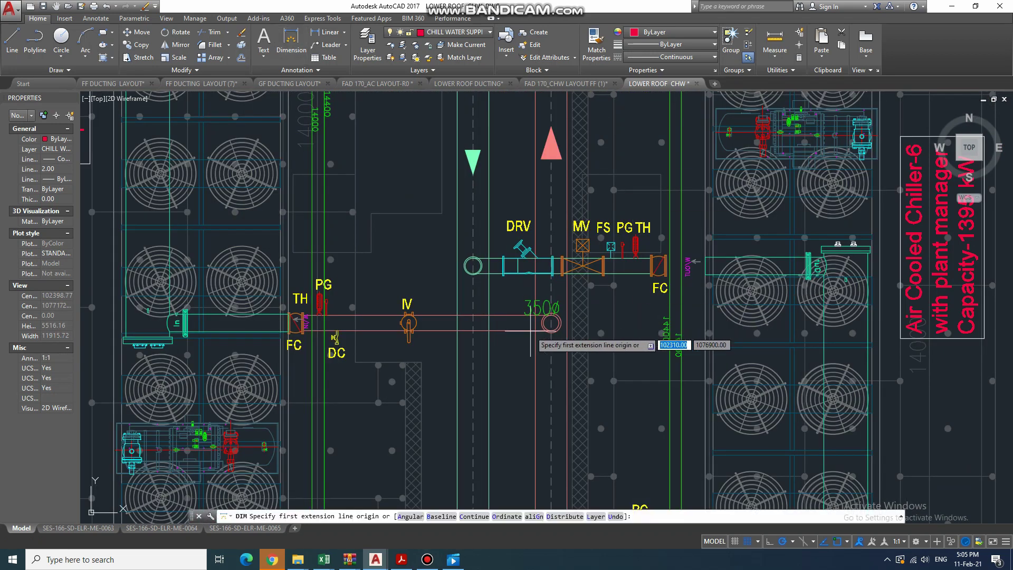
scroll(533, 330, up, 4)
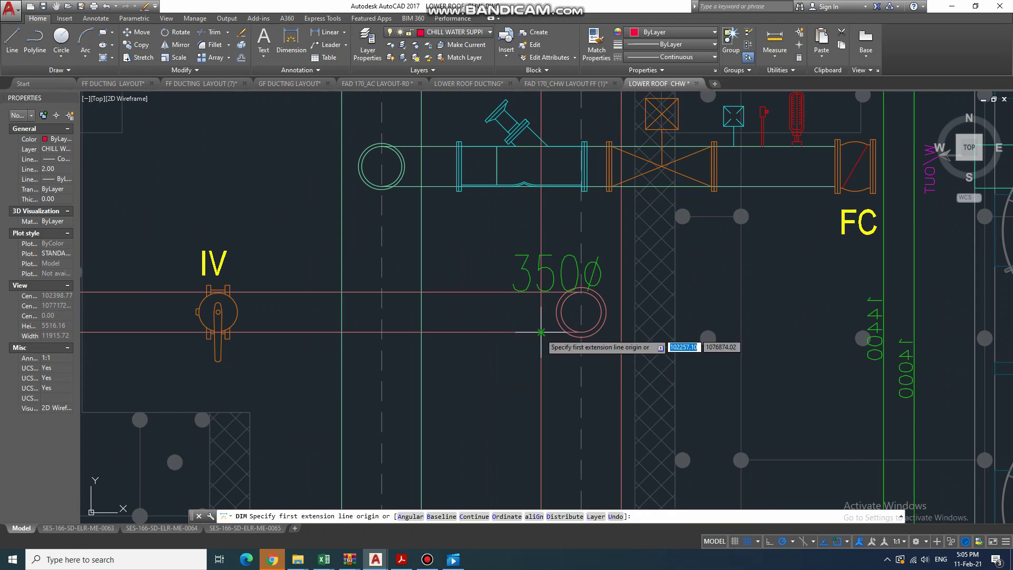
click(541, 332)
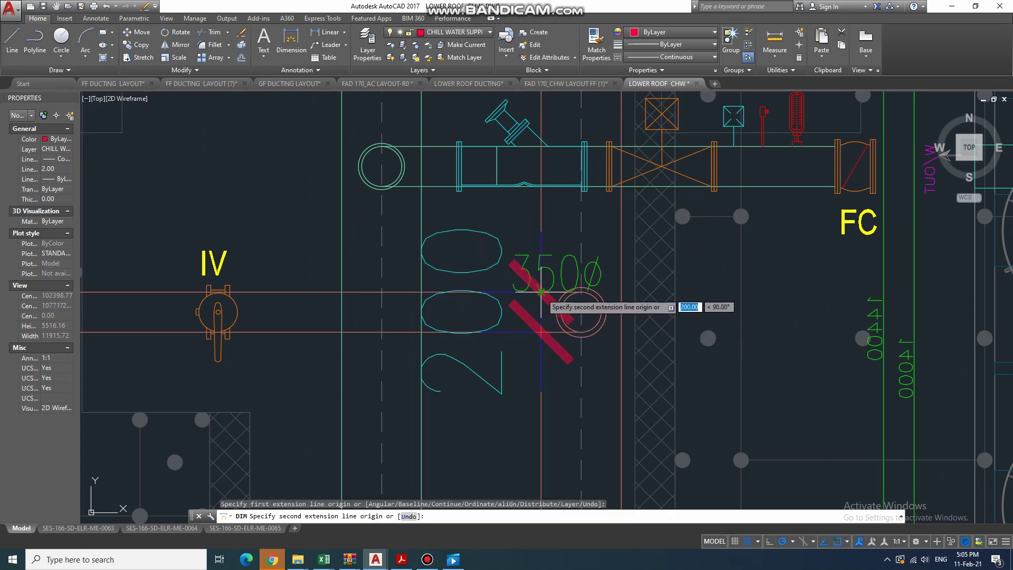
key(Escape)
- Zoom out over the whole roof plan, then in on the pump room's ø400 mains
scroll(538, 292, down, 5)
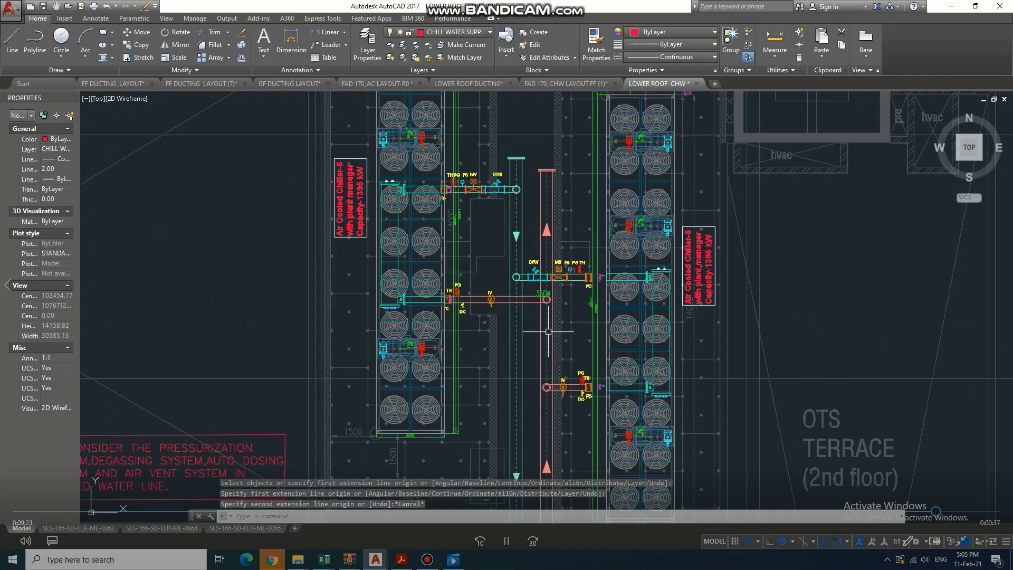
scroll(561, 383, down, 6)
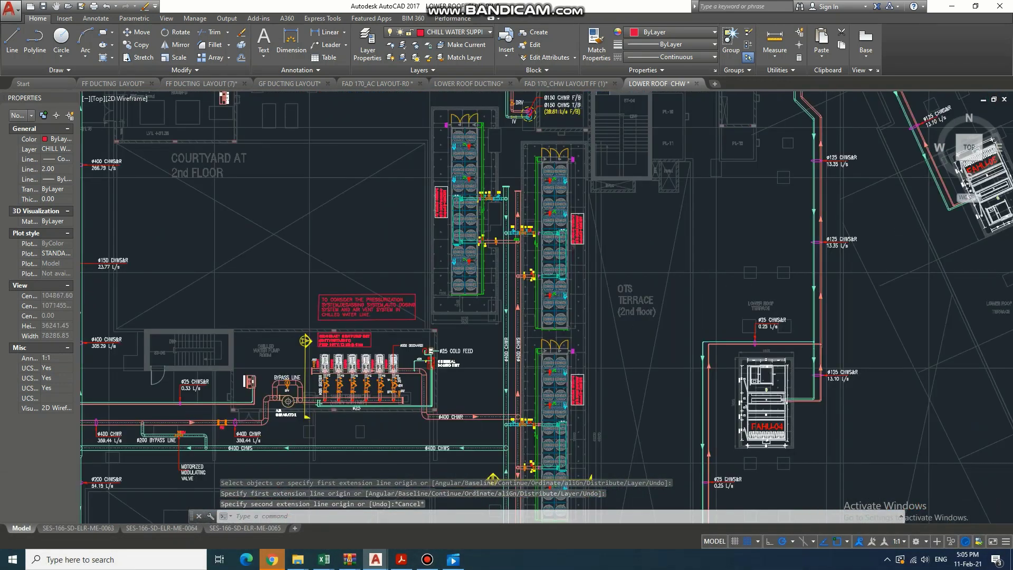
mouse_move(527, 390)
middle_down()
mouse_move(452, 353)
mouse_move(517, 262)
mouse_move(577, 347)
middle_up()
scroll(602, 401, down, 4)
middle_drag(602, 401, 524, 332)
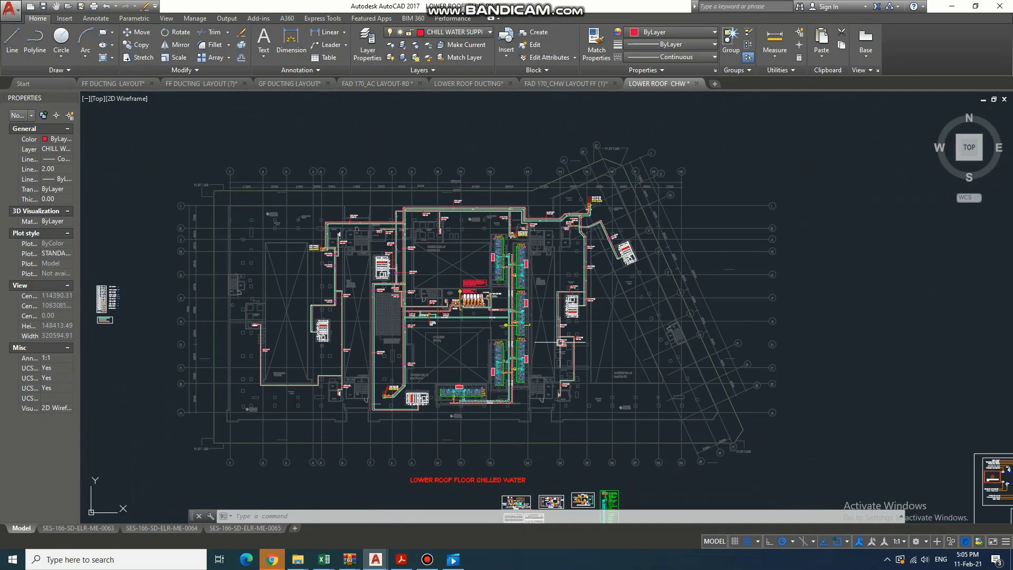
scroll(441, 312, up, 8)
middle_drag(502, 370, 437, 310)
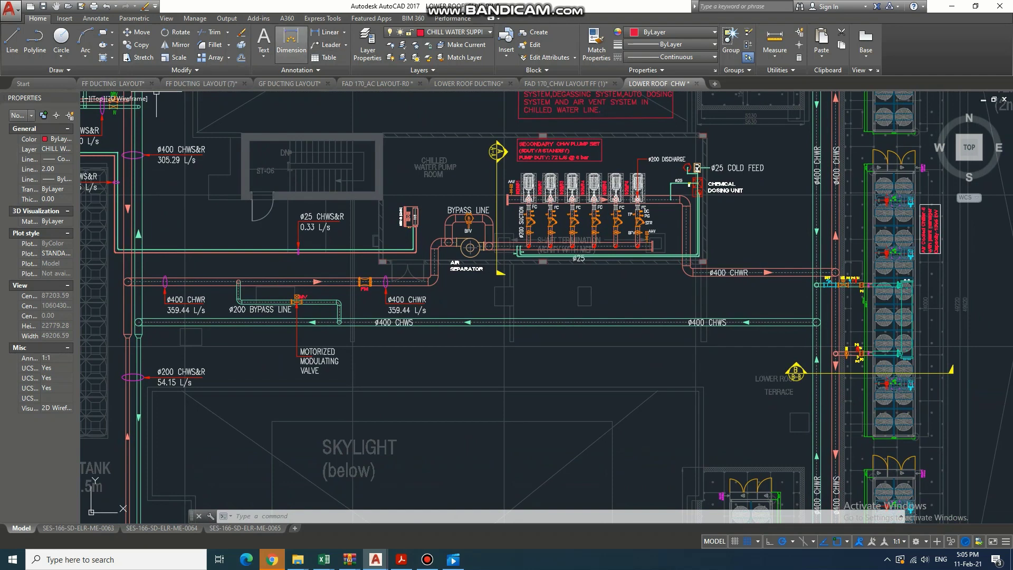
- Dimension the ø400 CHWS main end to end (35788), placing the line just below it
click(291, 40)
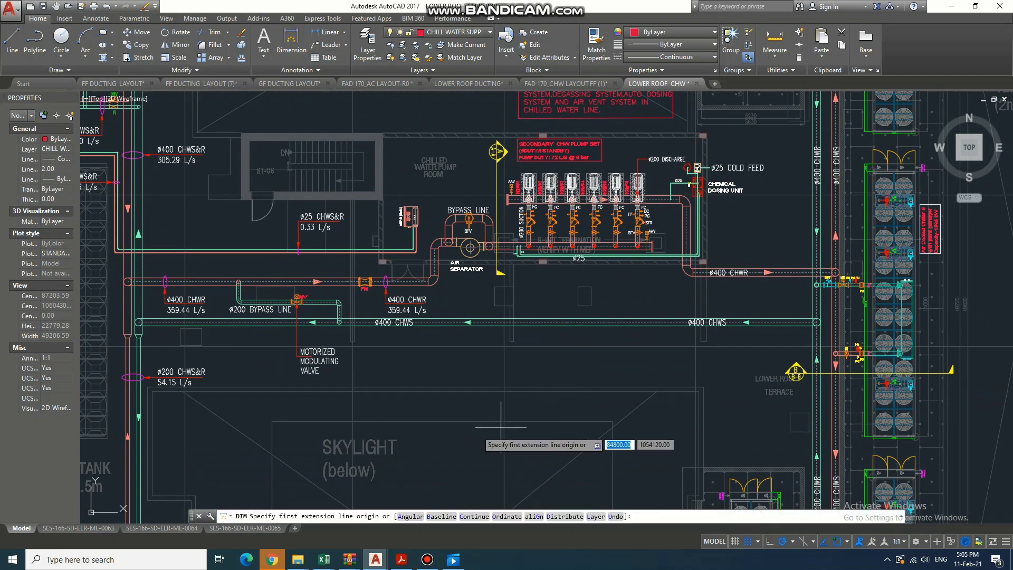
click(138, 322)
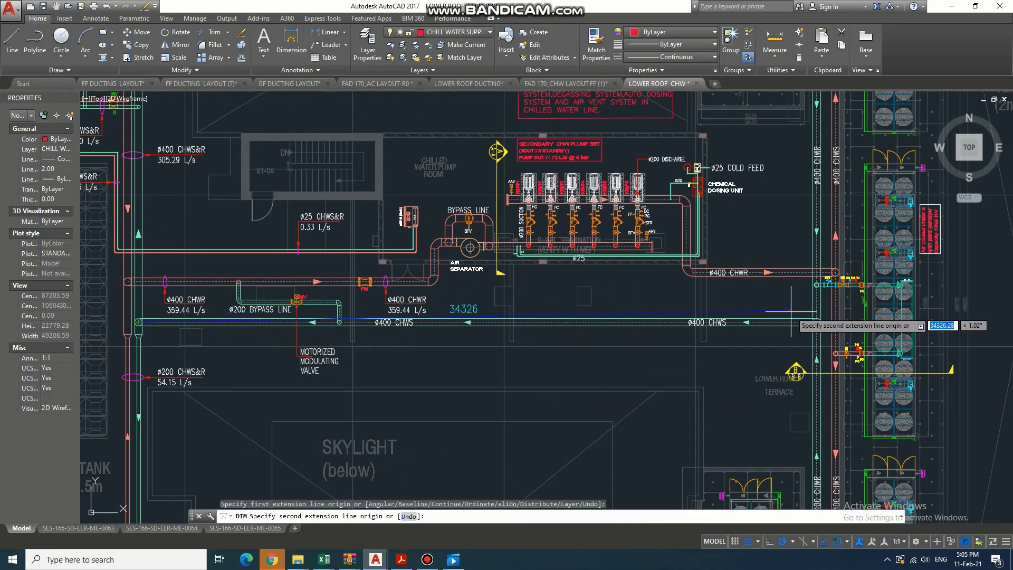
click(816, 322)
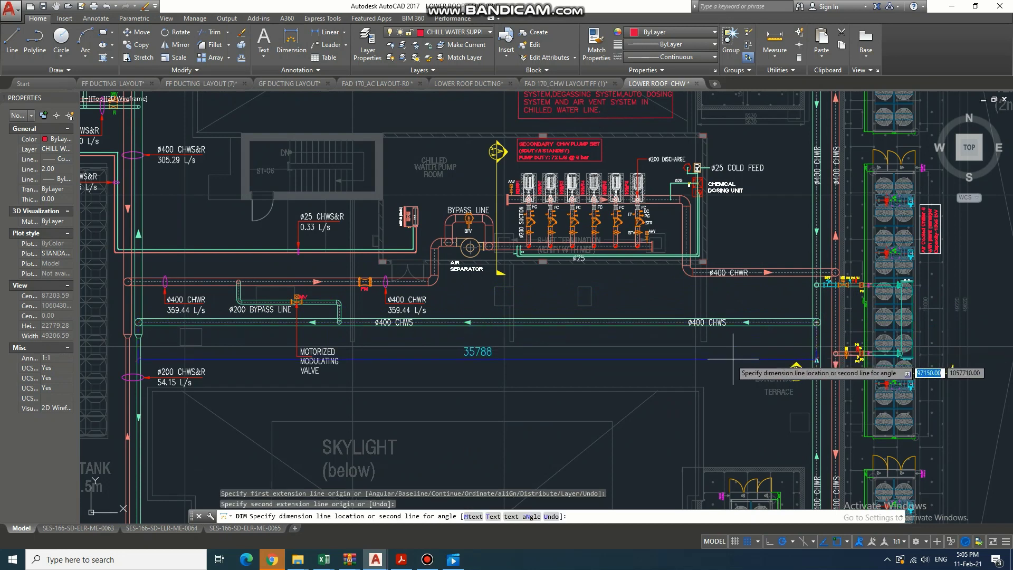
click(711, 351)
scroll(464, 349, up, 5)
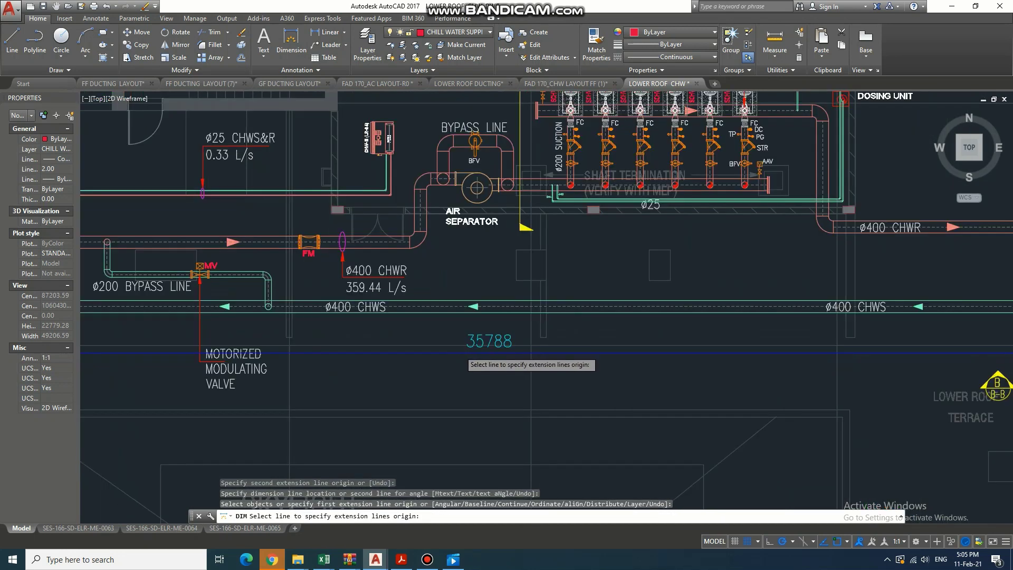
key(Return)
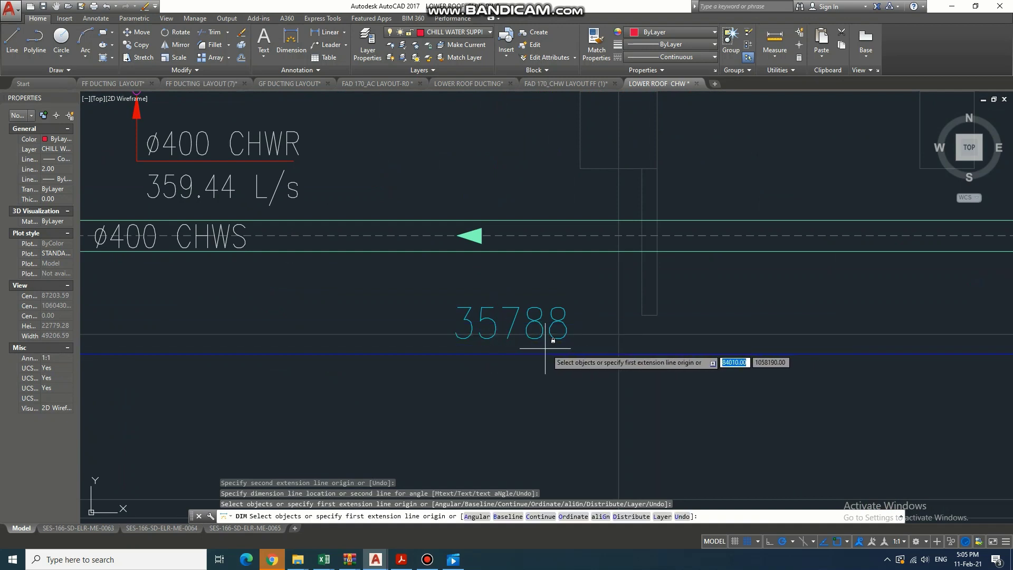
- Zoom out and pan right to show more of the plan beyond the dimension
scroll(552, 349, down, 4)
scroll(552, 349, down, 4)
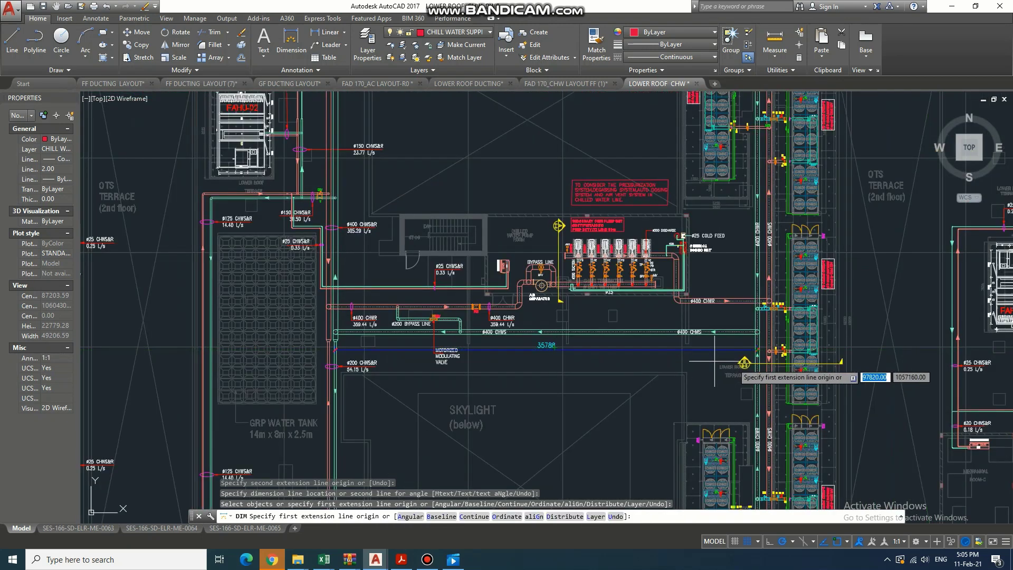
mouse_move(731, 365)
middle_down()
mouse_move(660, 335)
mouse_move(597, 335)
middle_up()
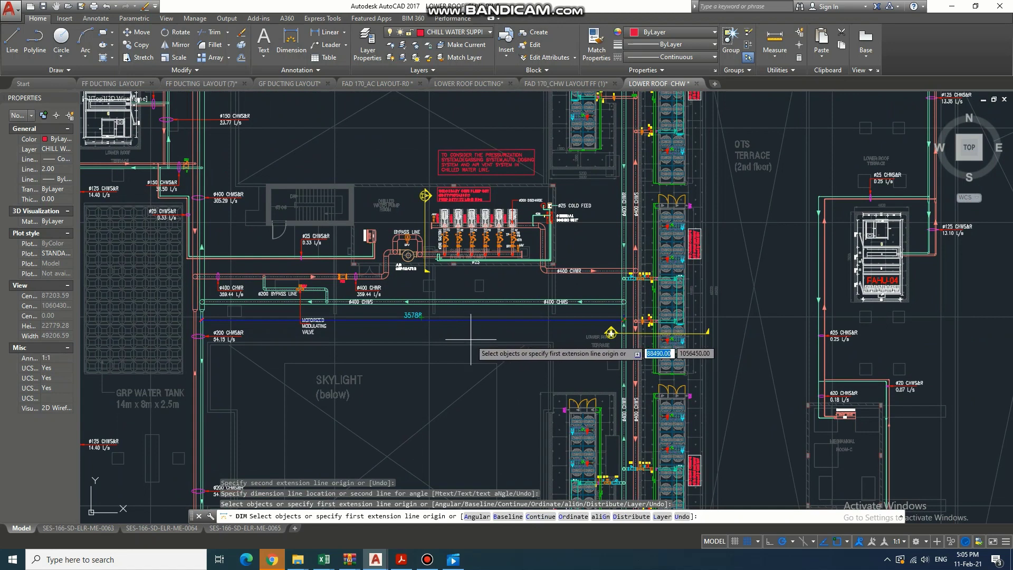
scroll(373, 332, up, 2)
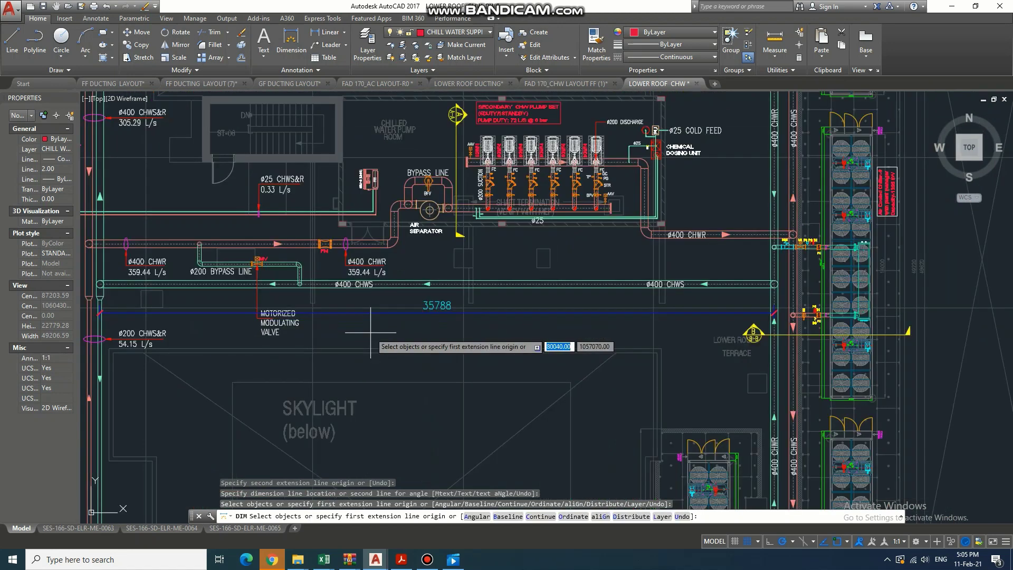